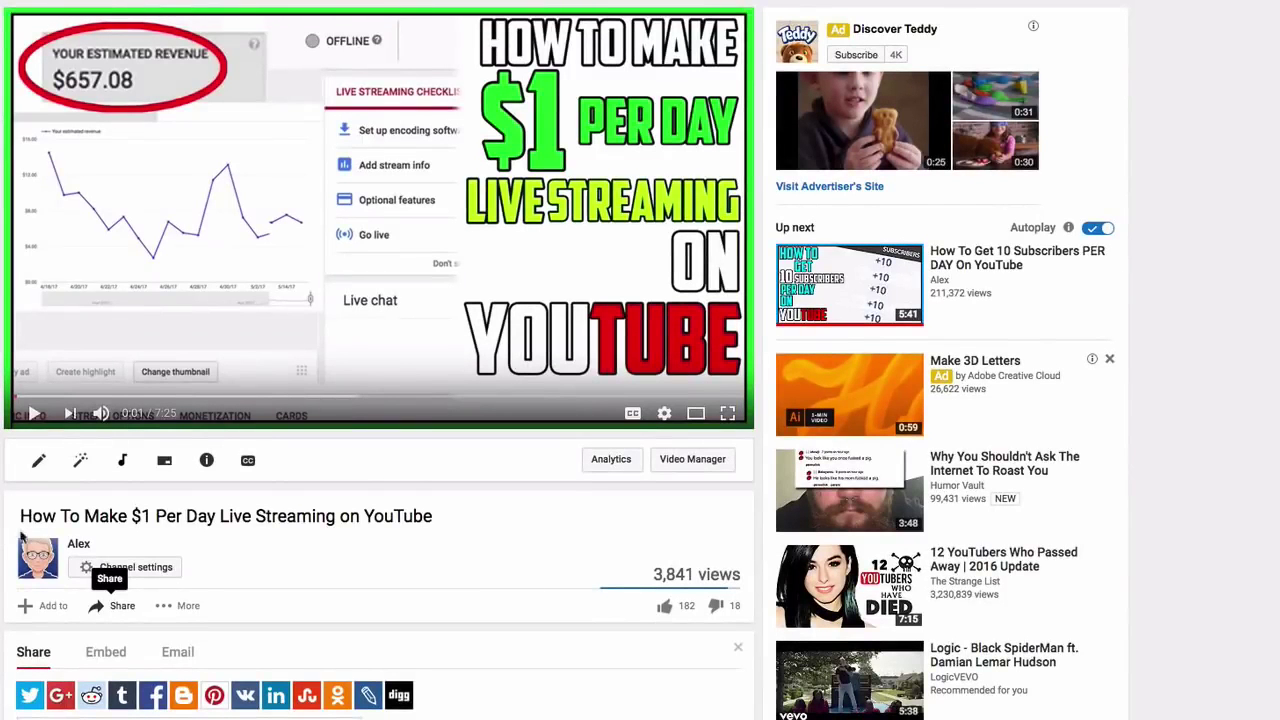
- Open the sharing options of the video "How To Make $1 Per Day Live Streaming on YouTube"
click(100, 608)
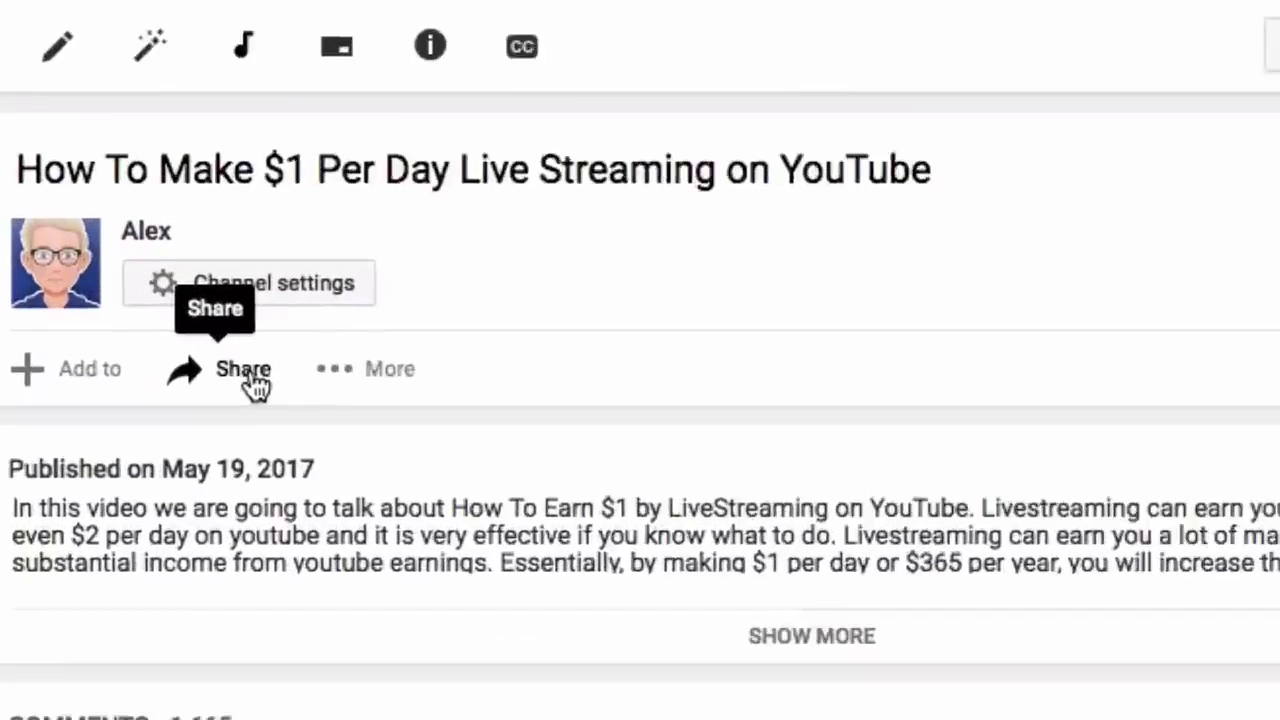
click(120, 606)
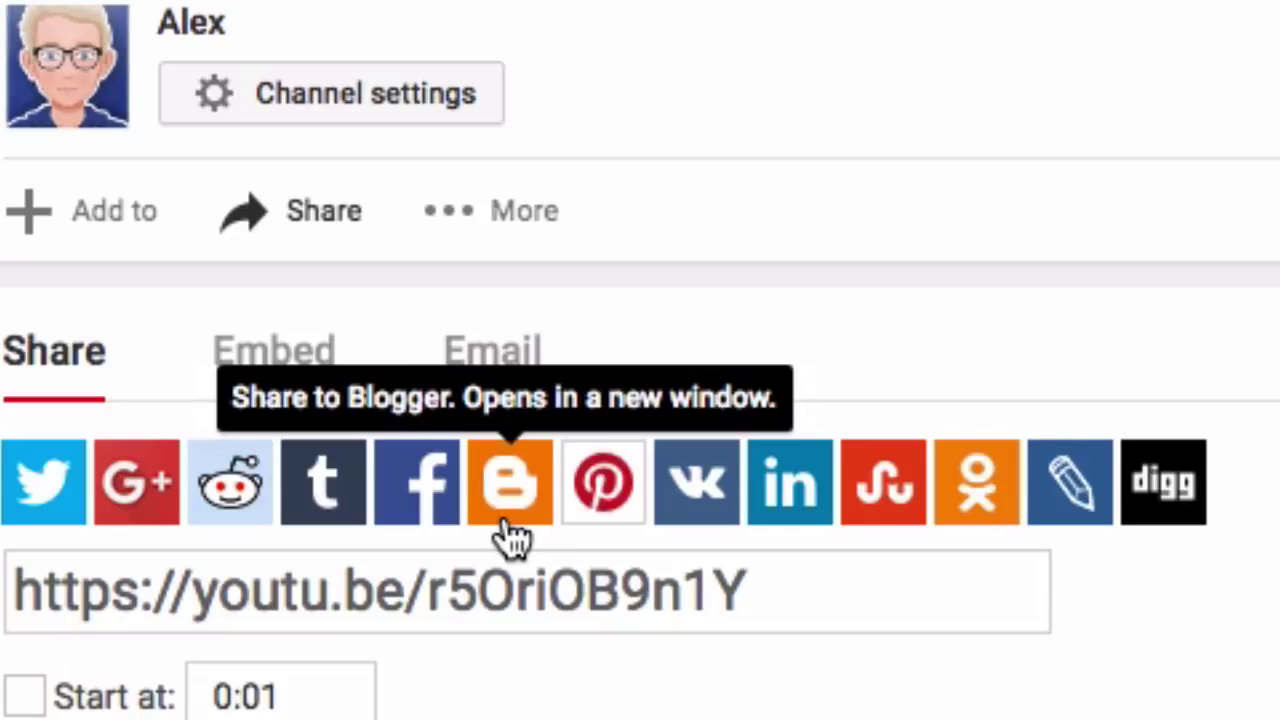
- Post the comment "Check out my channel! Sub 4 Sub!!!" on the video
text(heck out m)
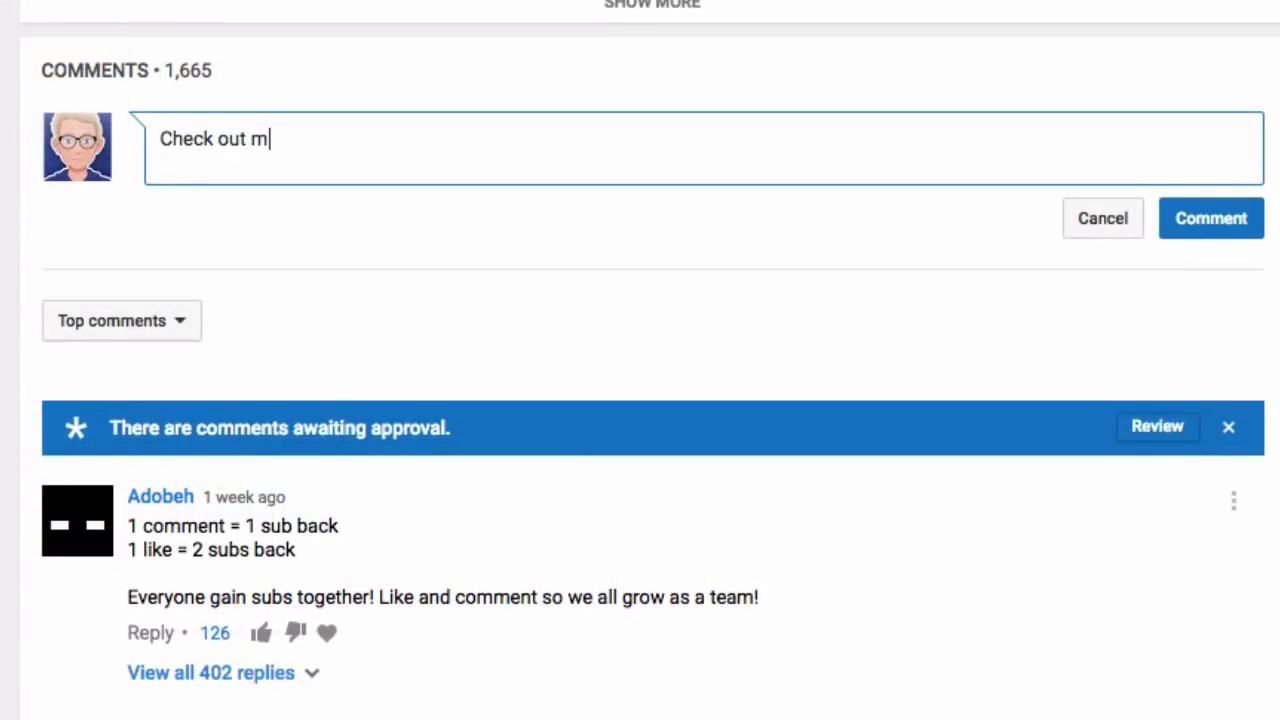
text(y channel! S)
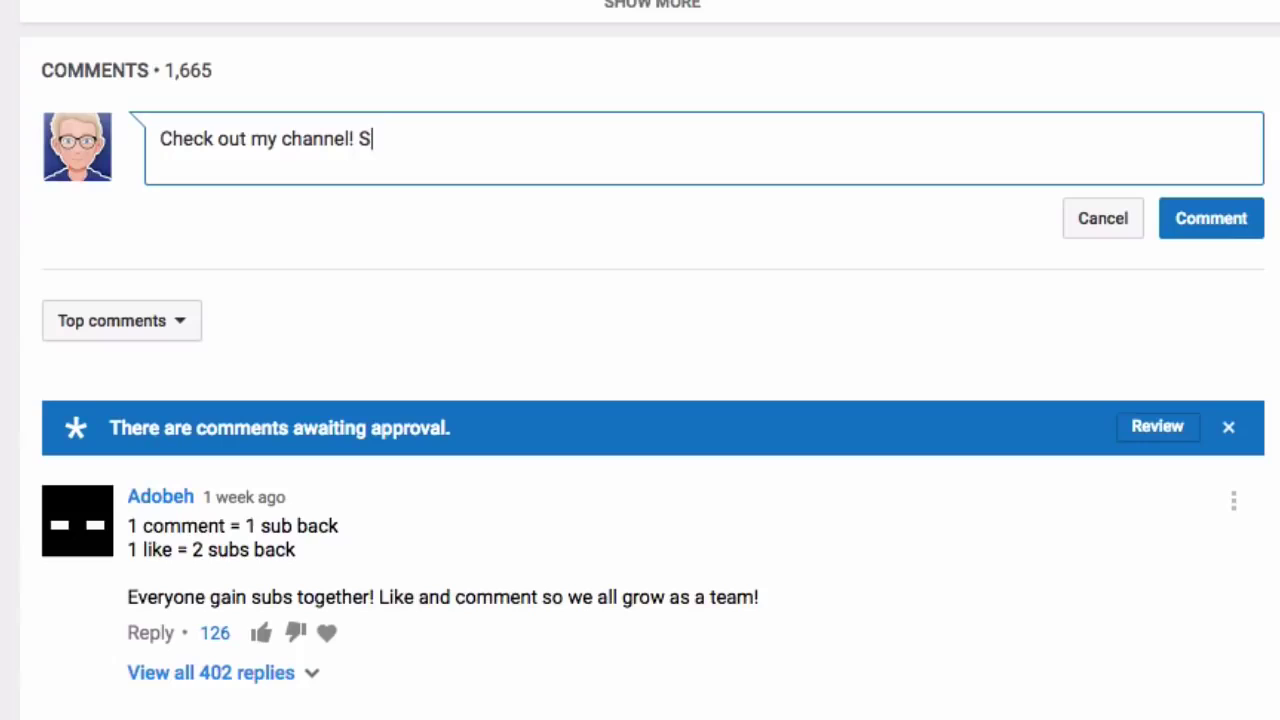
text(ub 4 Sub!)
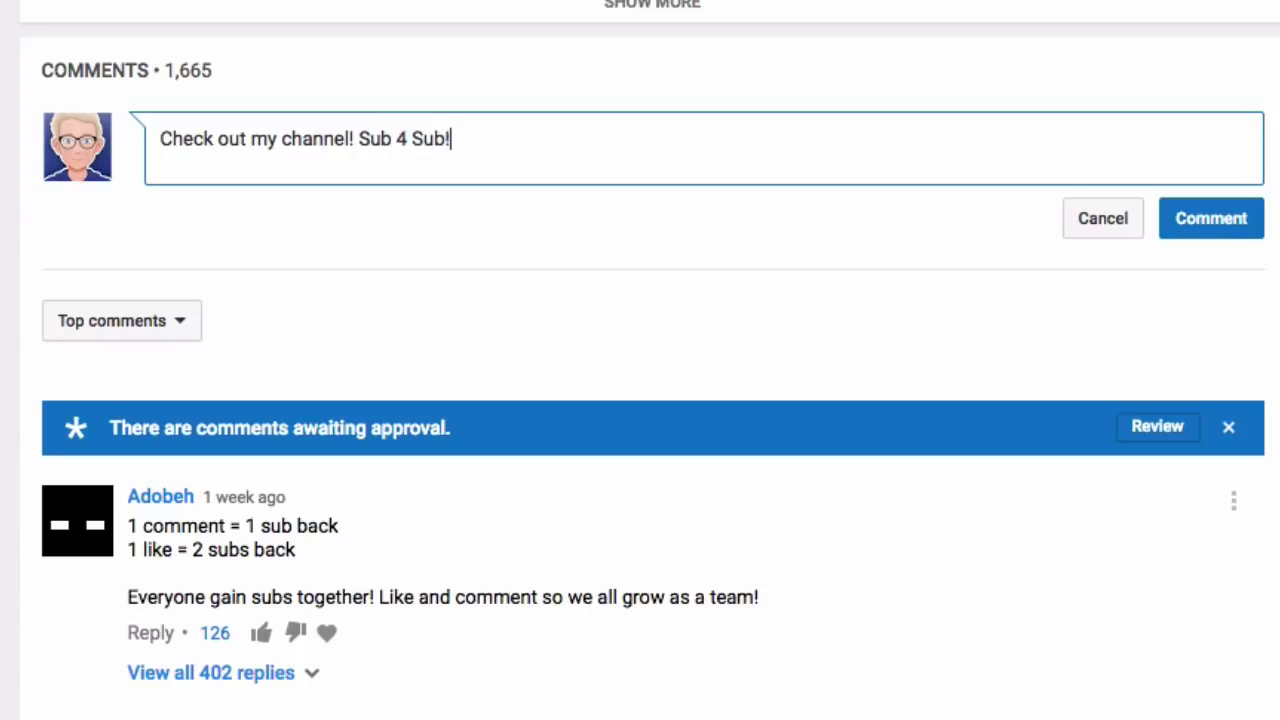
text(!!)
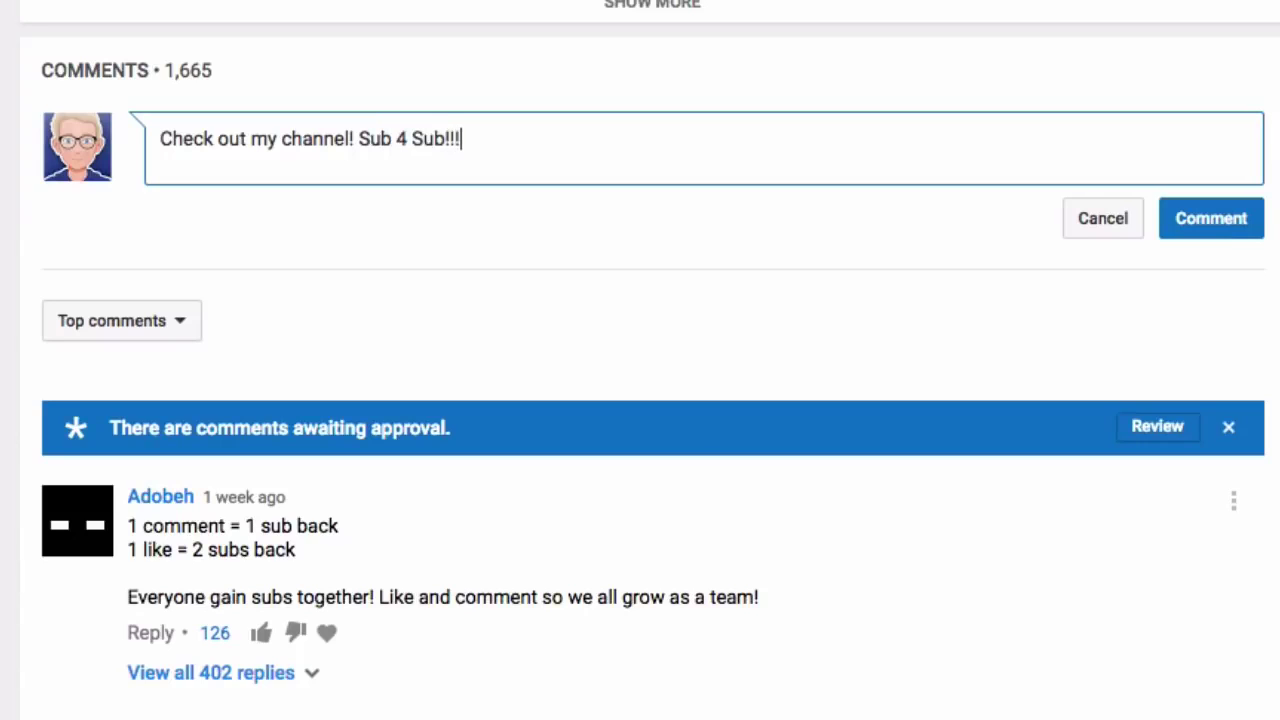
click(1200, 228)
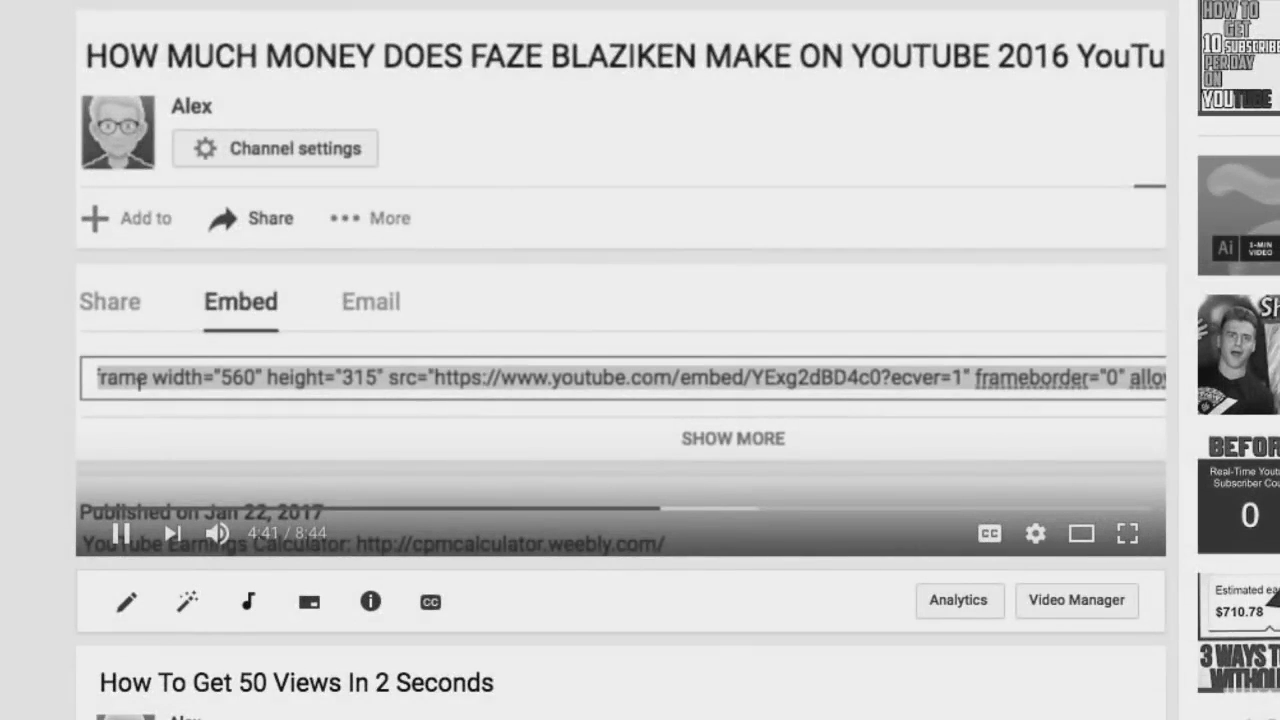
- Copy the video's iframe embed code and paste it into a new Custom HTML element below the website's navigation
click(609, 382)
key(ctrl+c)
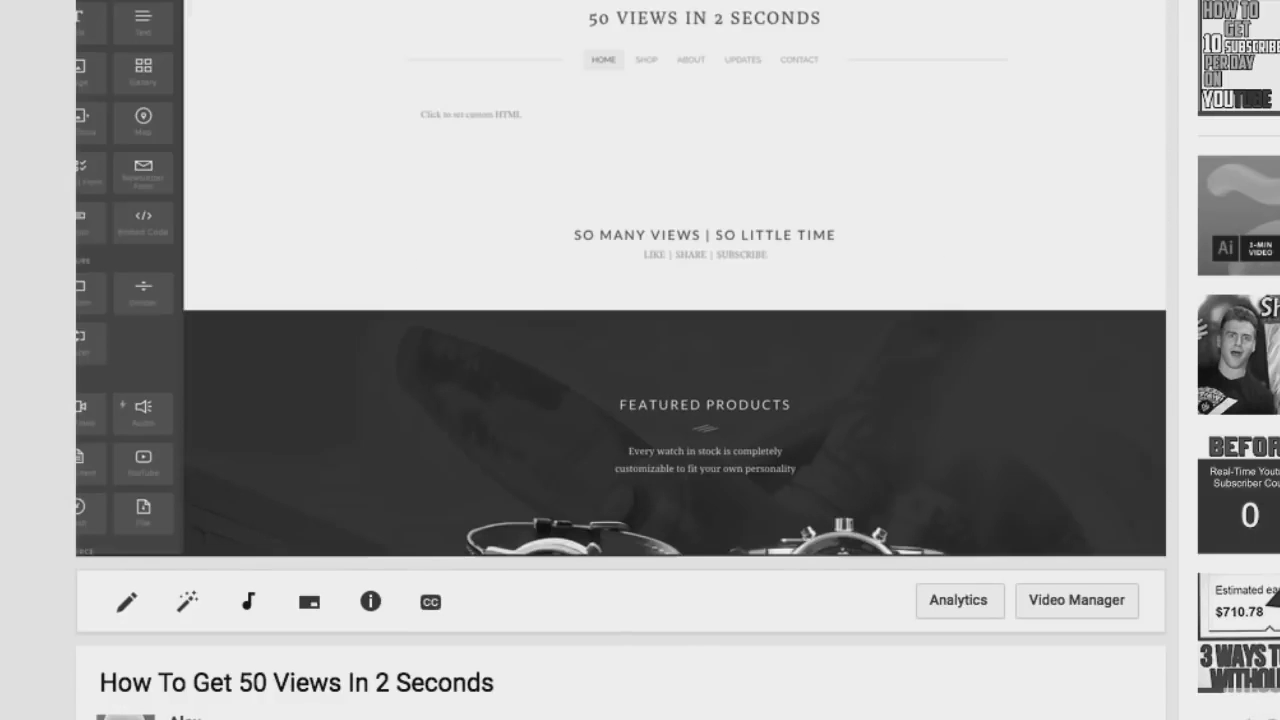
drag(143, 215, 525, 118)
click(525, 118)
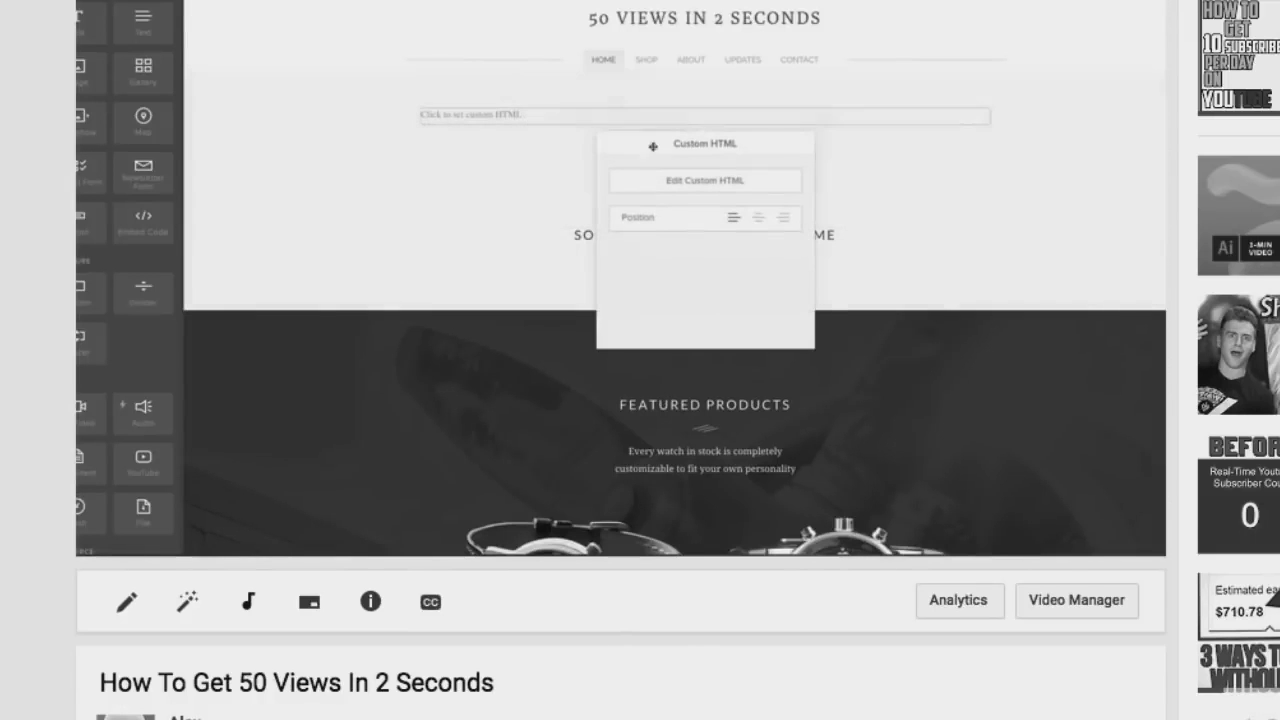
click(700, 180)
key(ctrl+v)
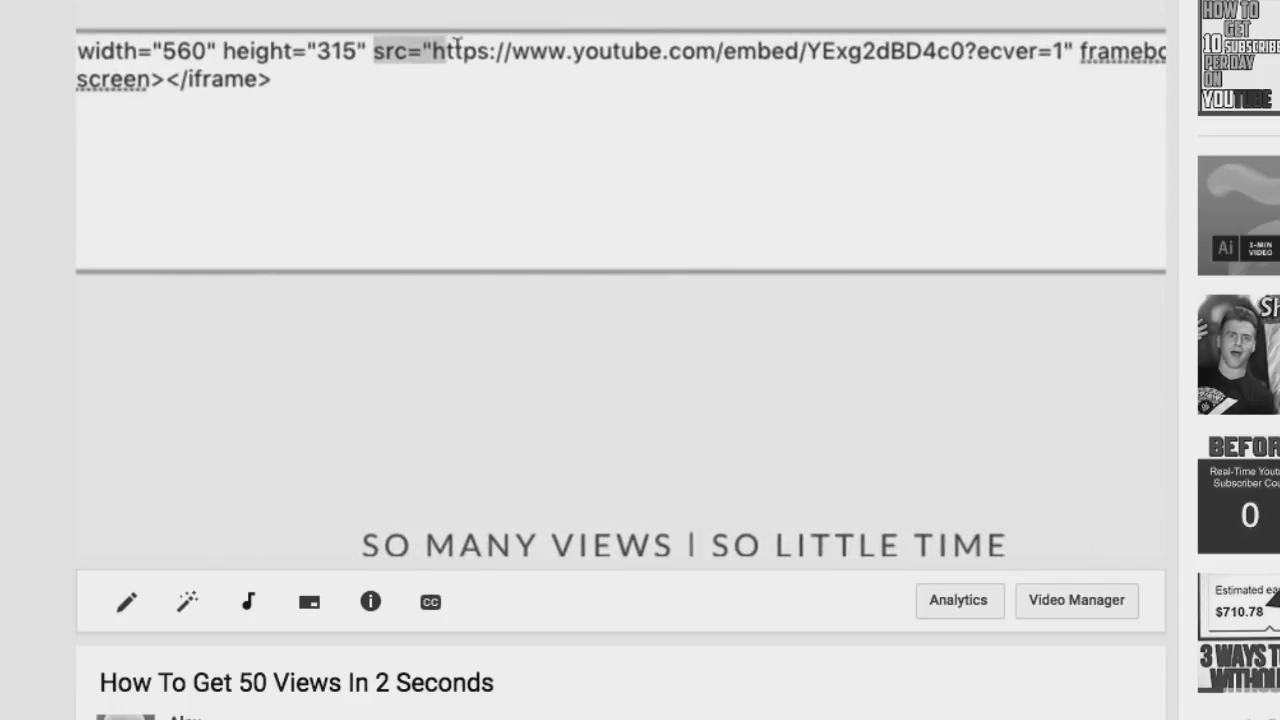
- Append "&autoplay=1" to the video address in the src attribute of the embed code, directly after "ecver=1"
drag(577, 117, 583, 118)
key(ctrl+shift+End)
drag(375, 52, 432, 52)
key(ctrl+shift+End)
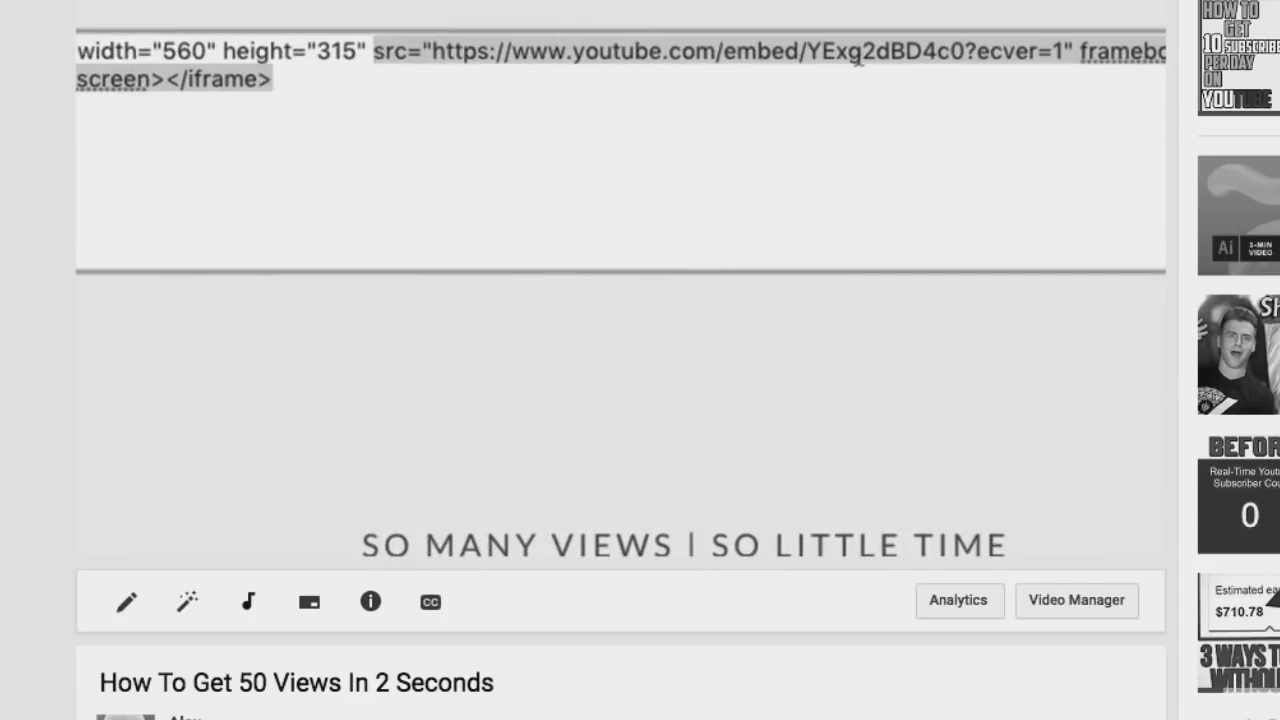
shift+click(1072, 45)
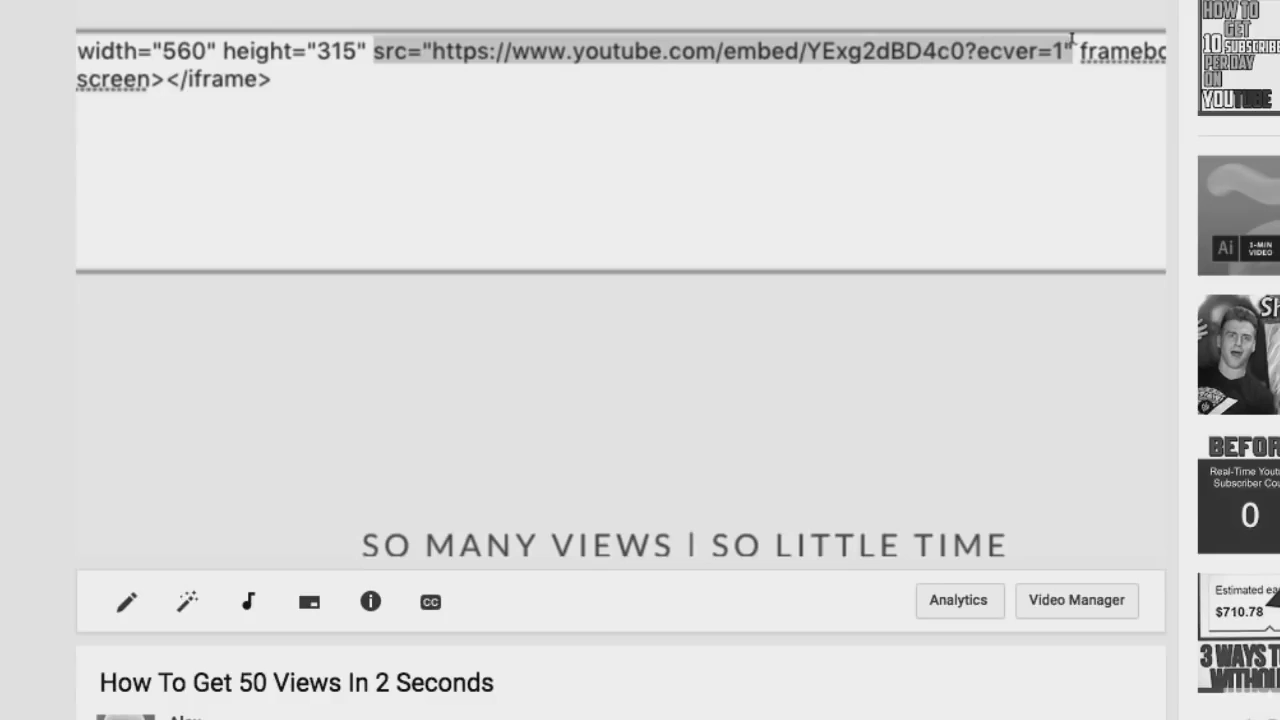
click(1063, 42)
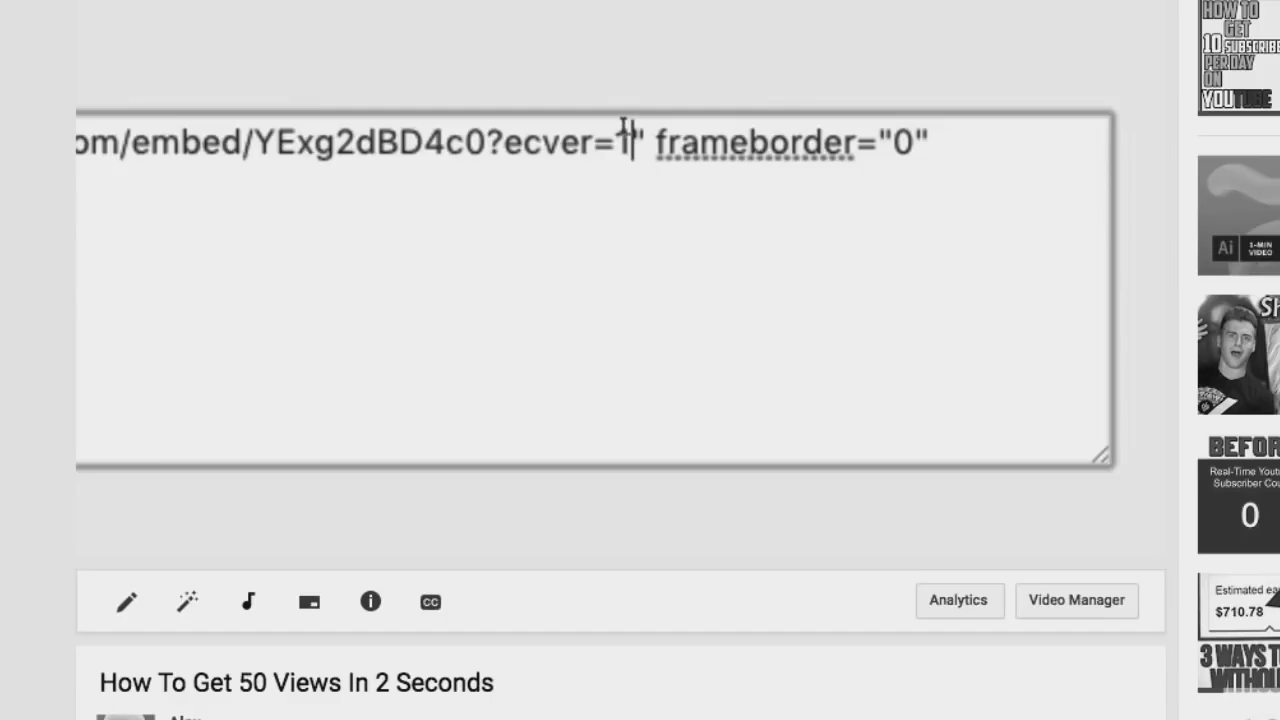
text(&aut)
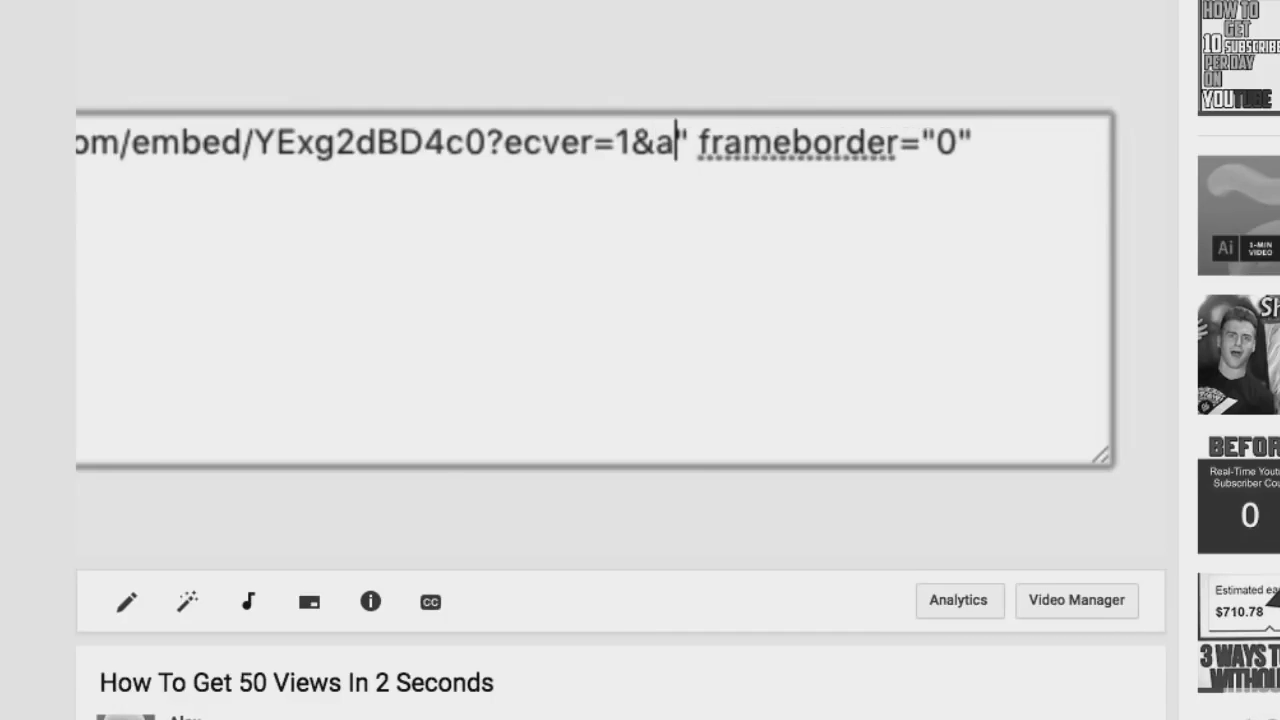
text(oplay=)
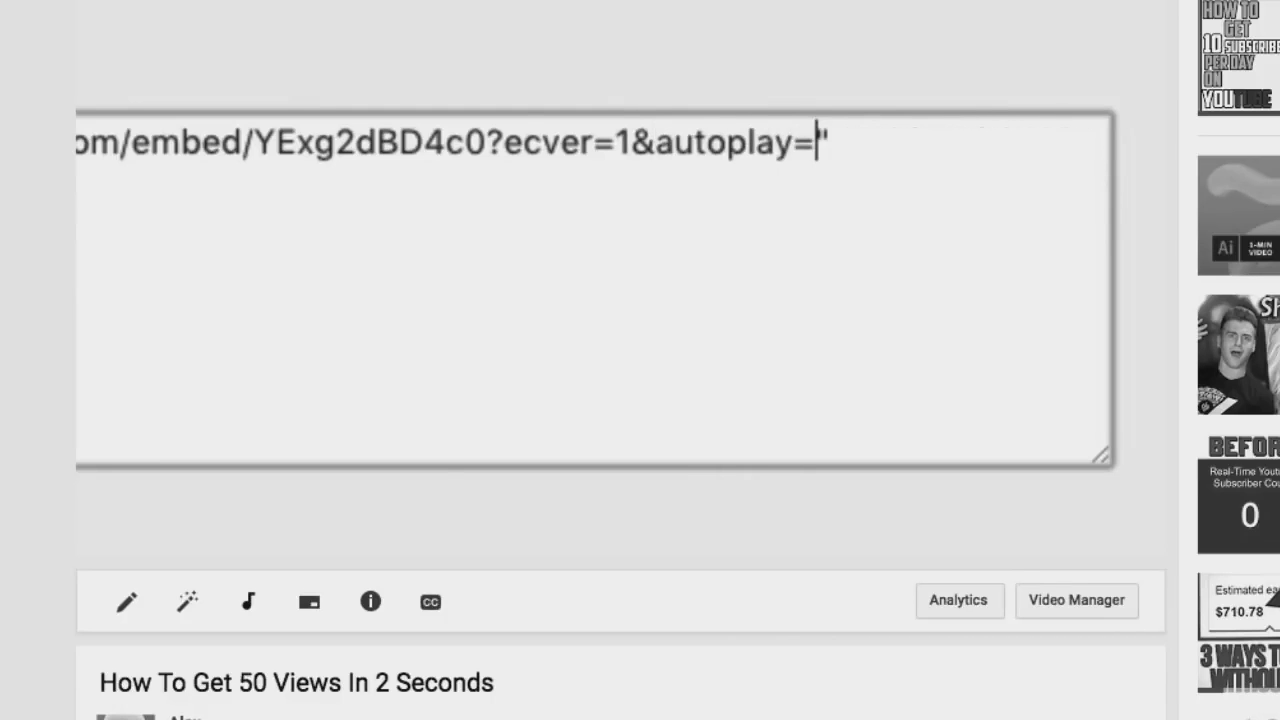
text(15" src="https://www.youtube.c)
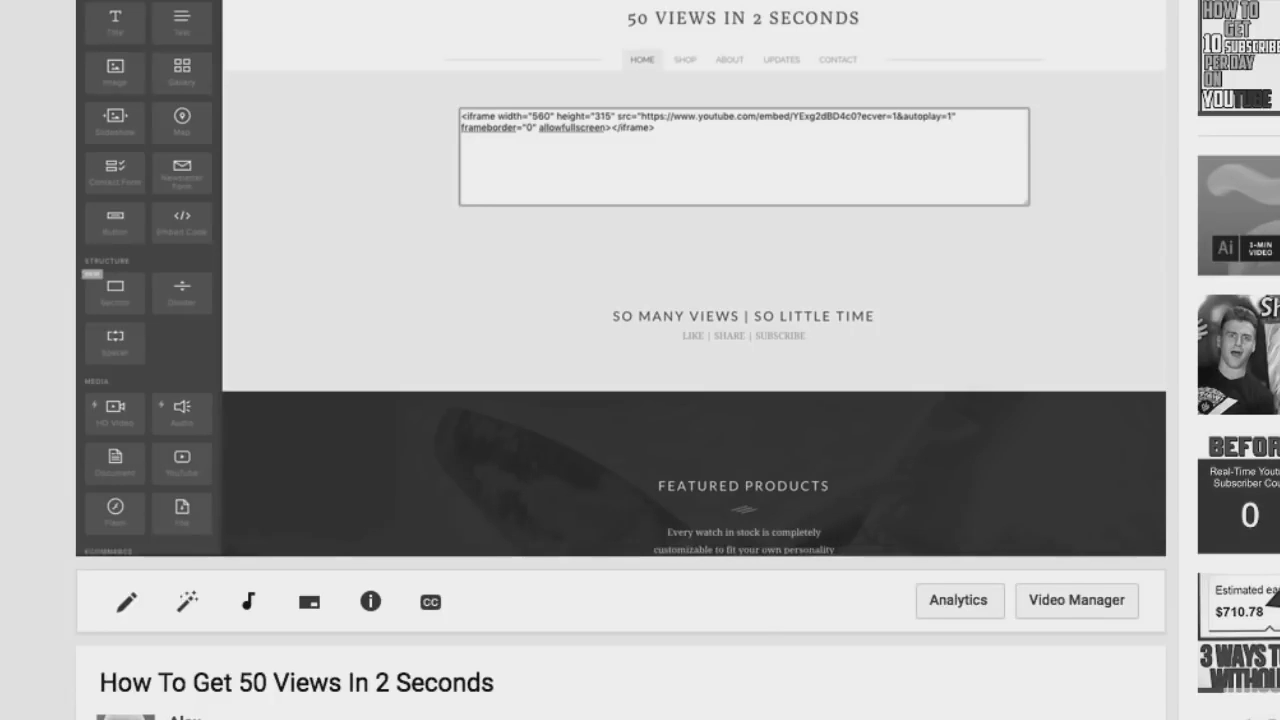
- Go to wix.com in a new browser tab
click(111, 515)
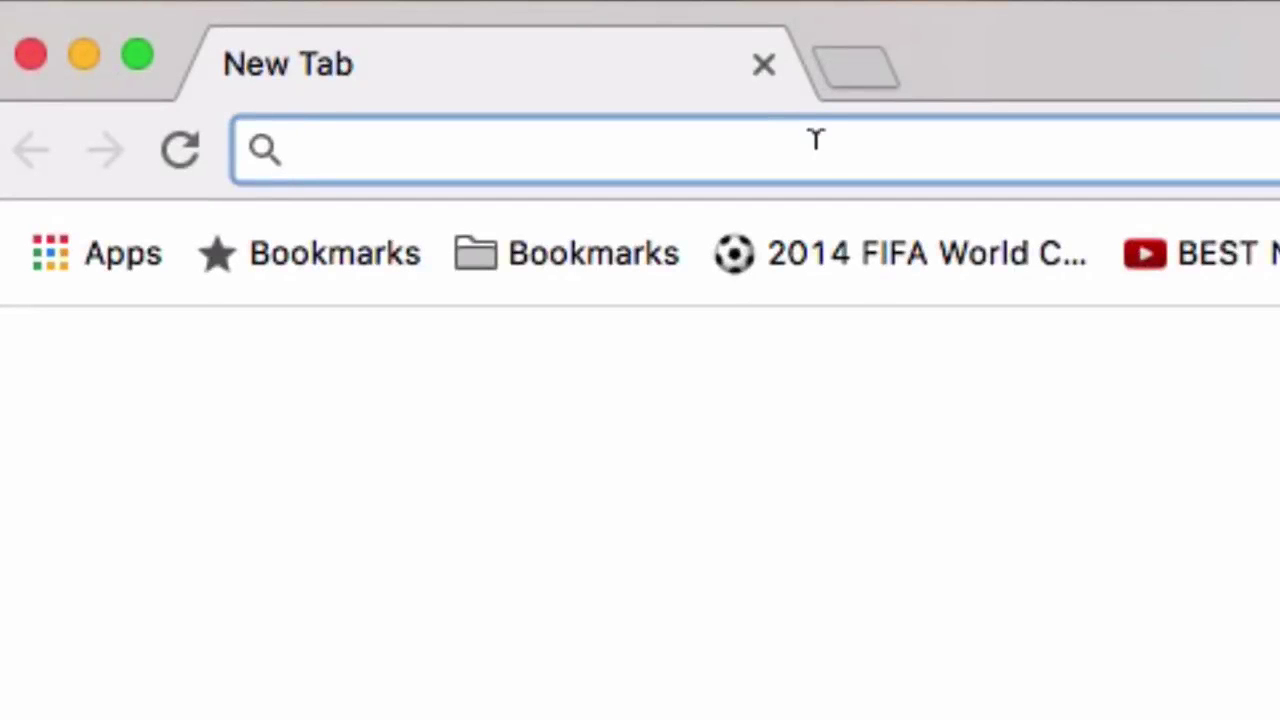
text(wix)
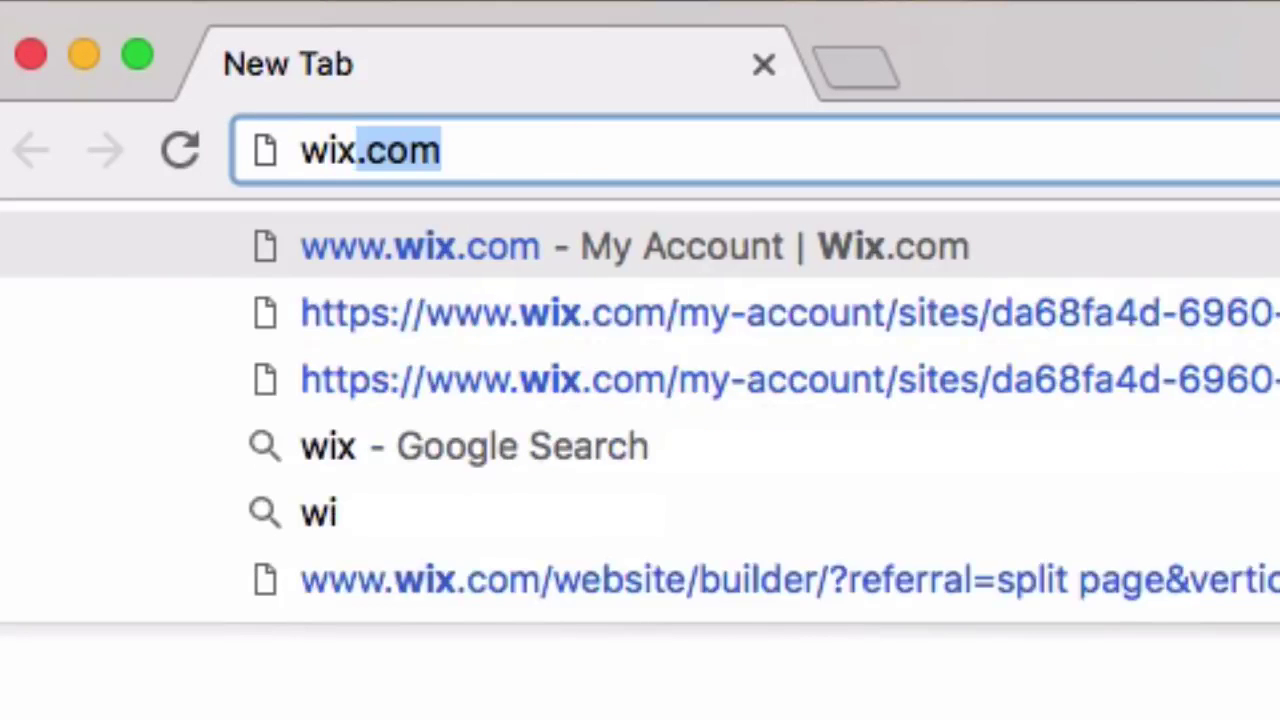
key(Return)
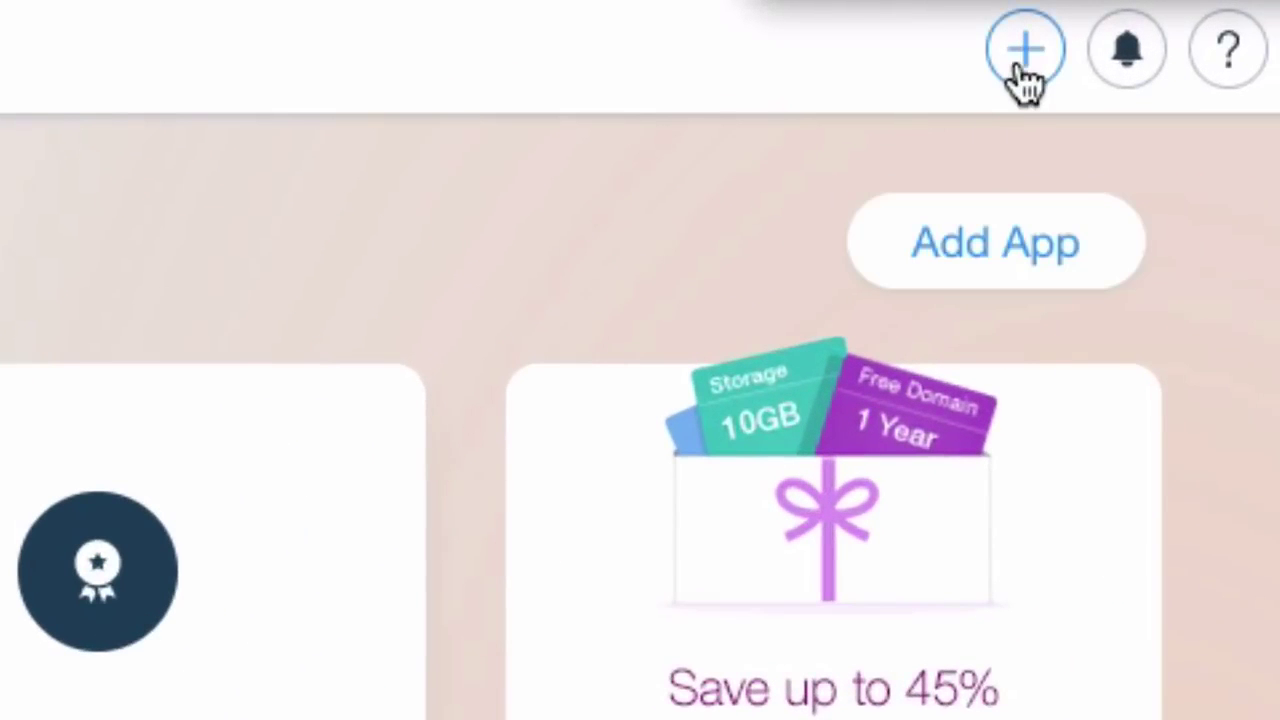
- Start creating a new Wix website in the Blog category
click(1025, 75)
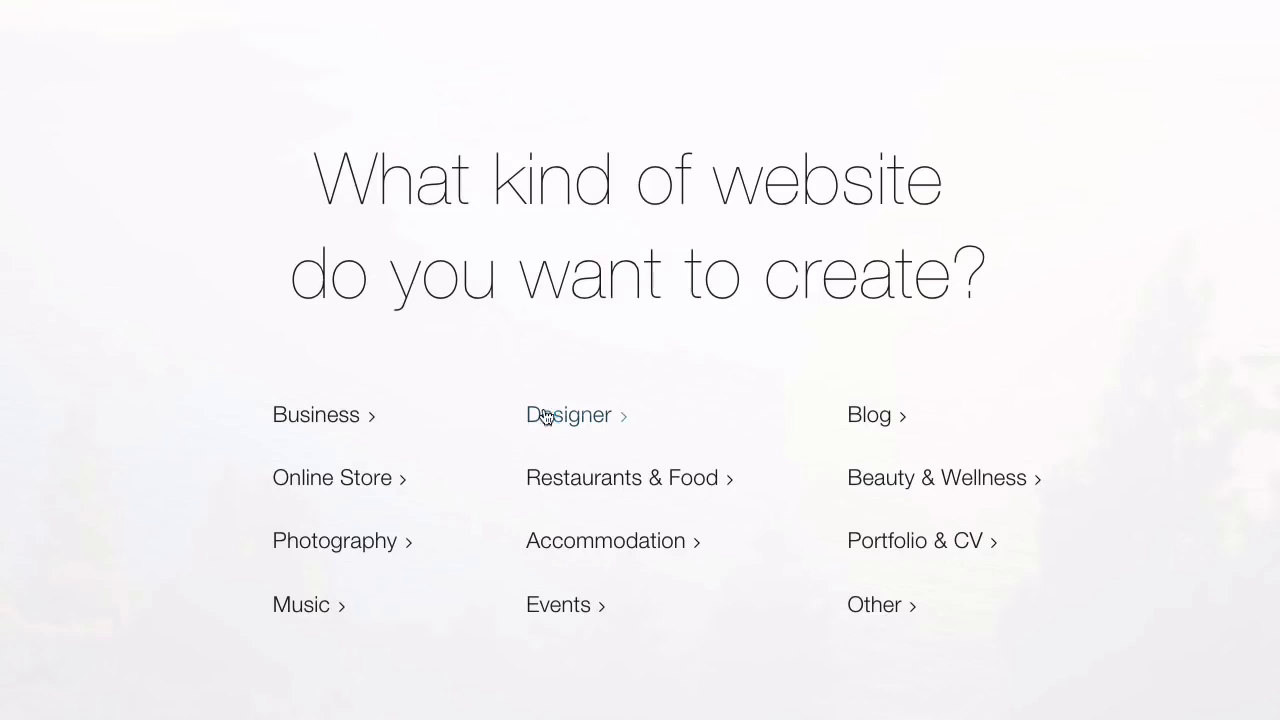
click(905, 425)
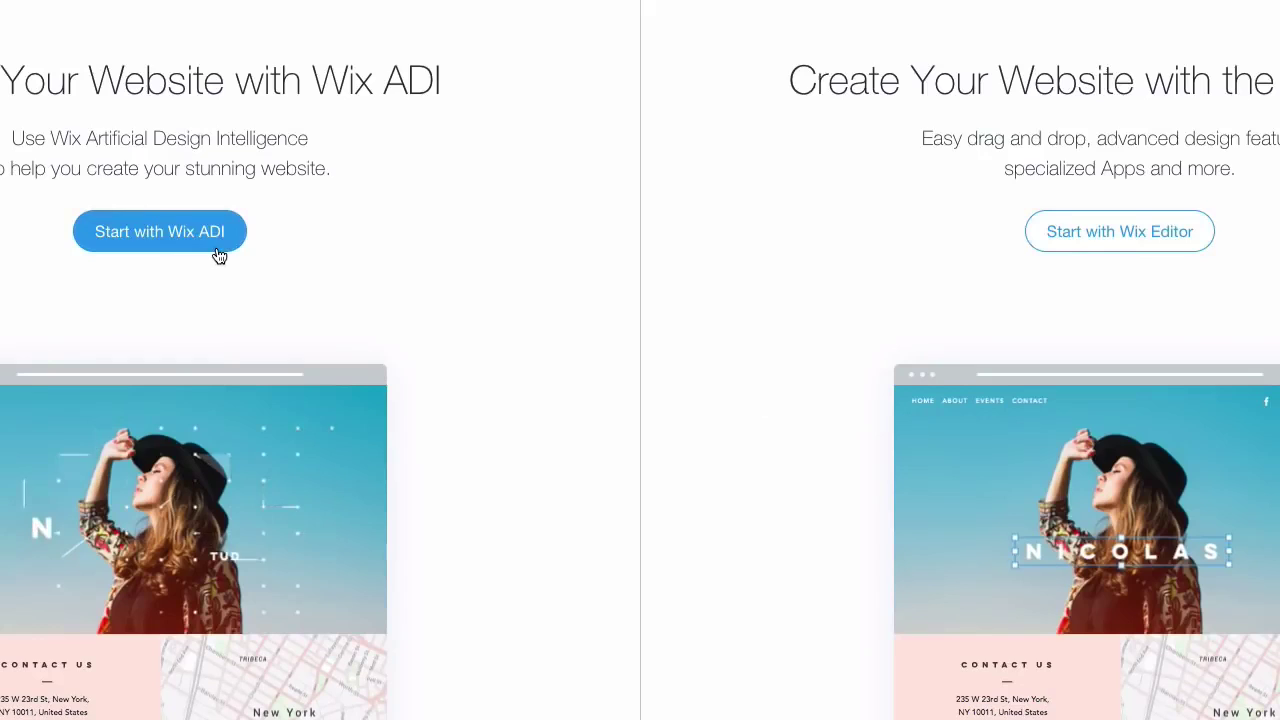
click(216, 249)
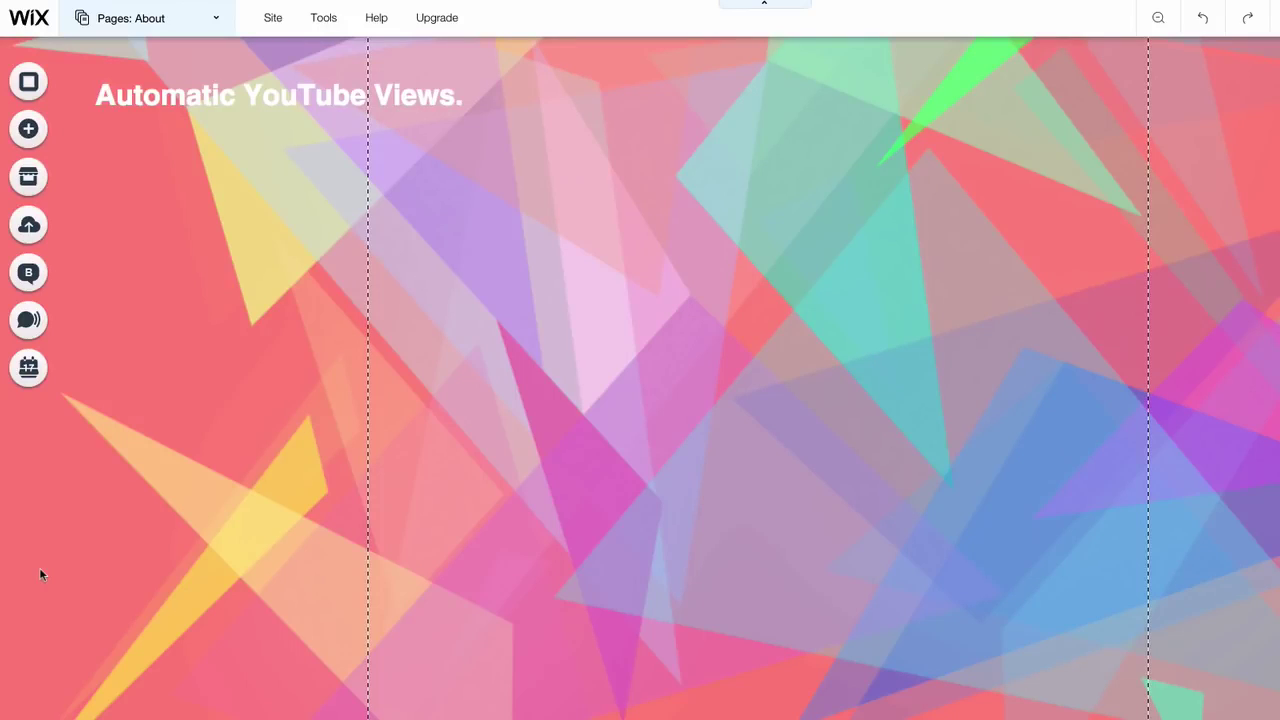
- Add a single YouTube video player to the About page, below the "Automatic YouTube Viewer" heading
click(25, 130)
click(80, 135)
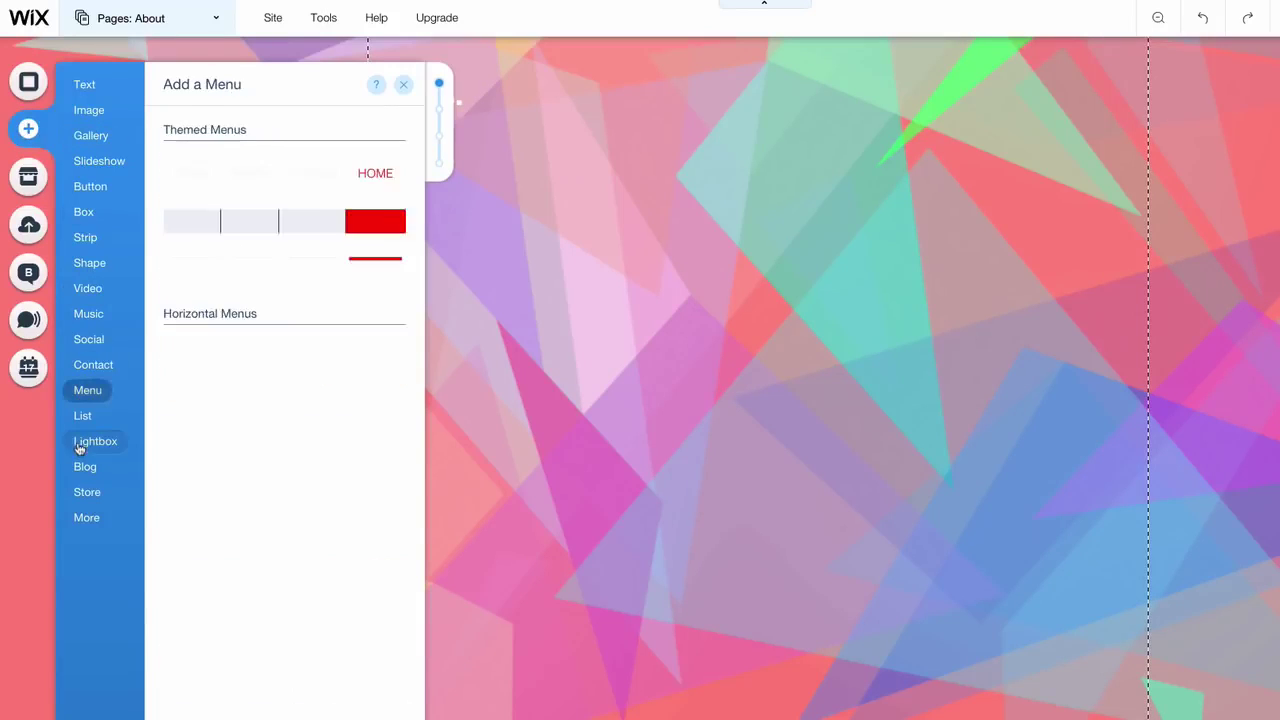
click(79, 447)
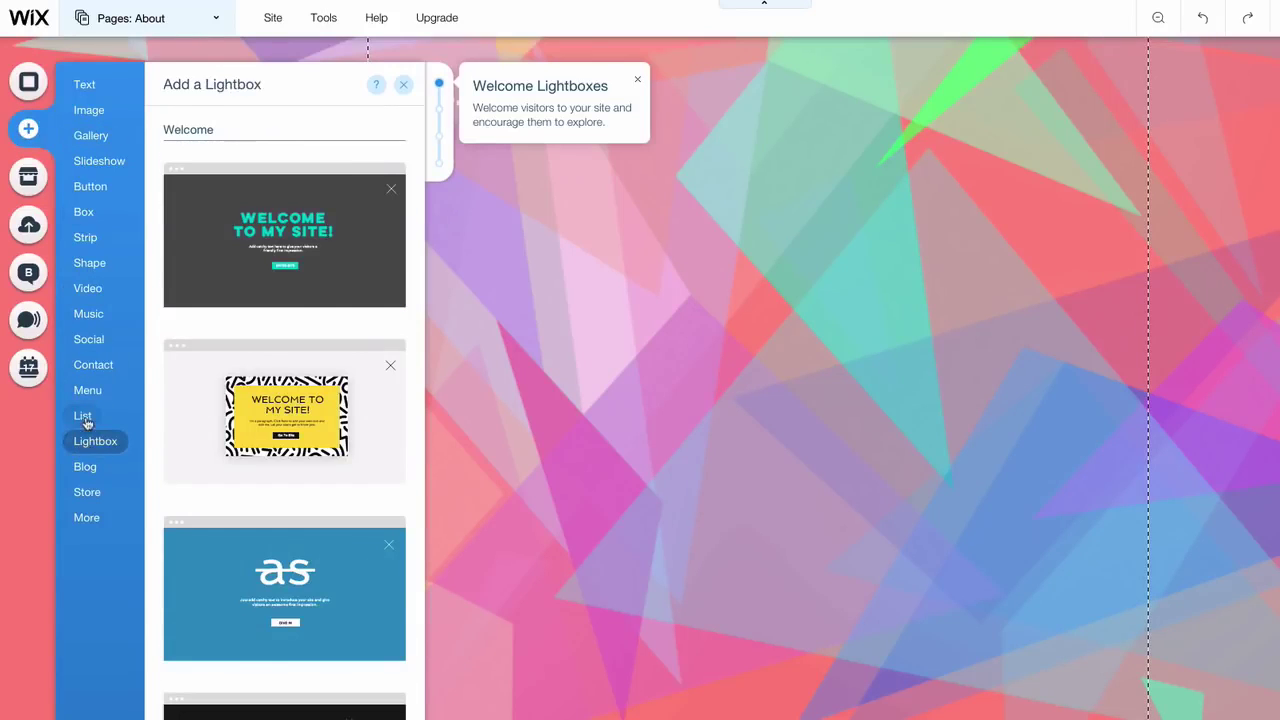
click(84, 416)
click(87, 288)
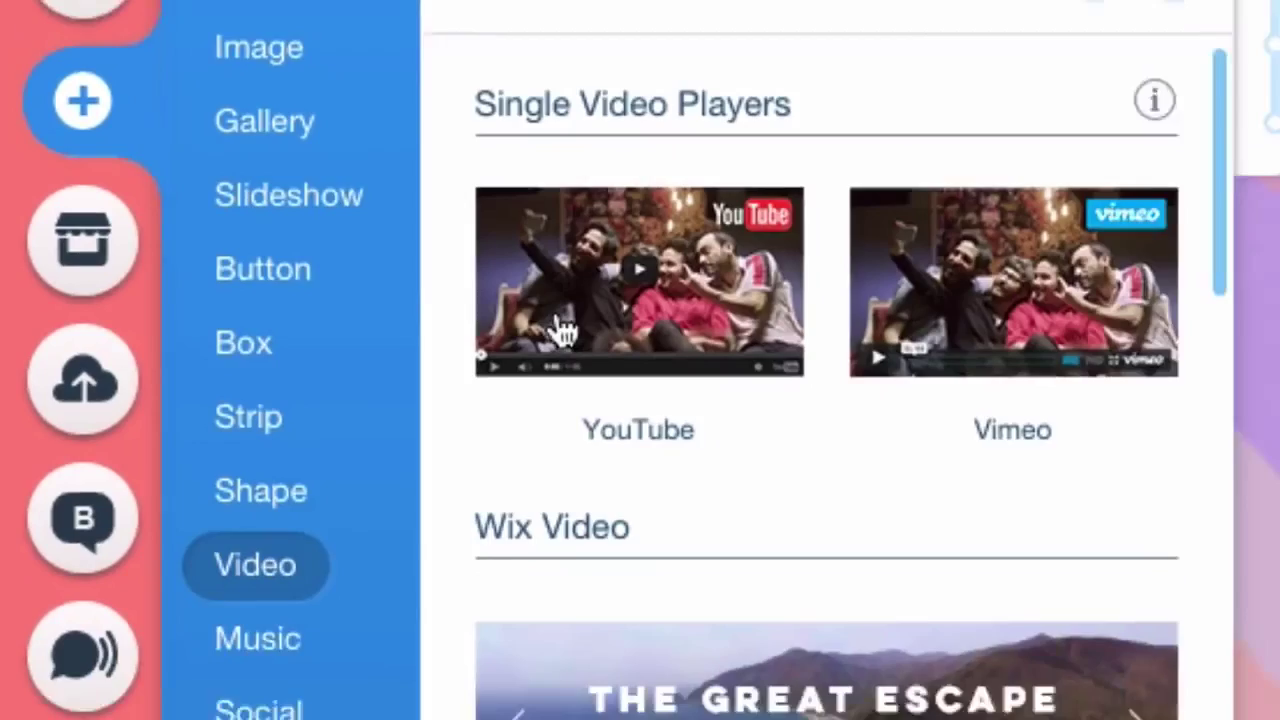
drag(563, 333, 532, 284)
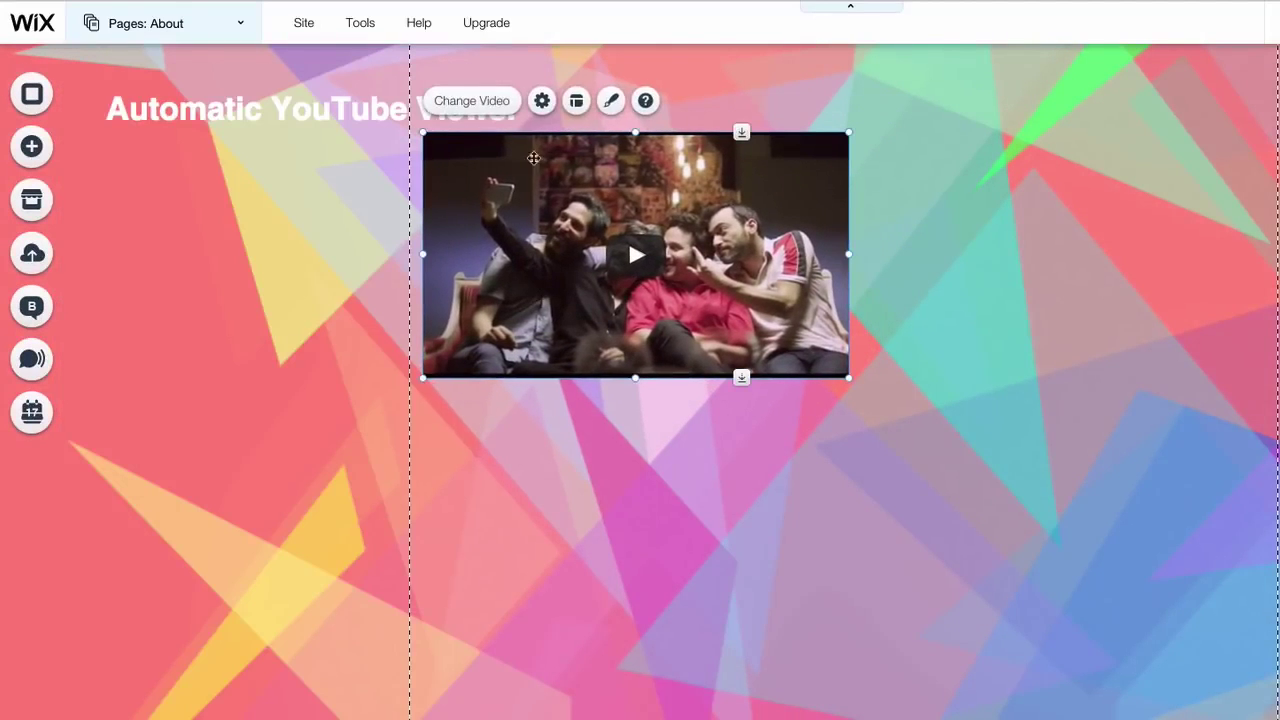
- Turn on "Autoplays on loading" in the settings of the YouTube video player
click(540, 108)
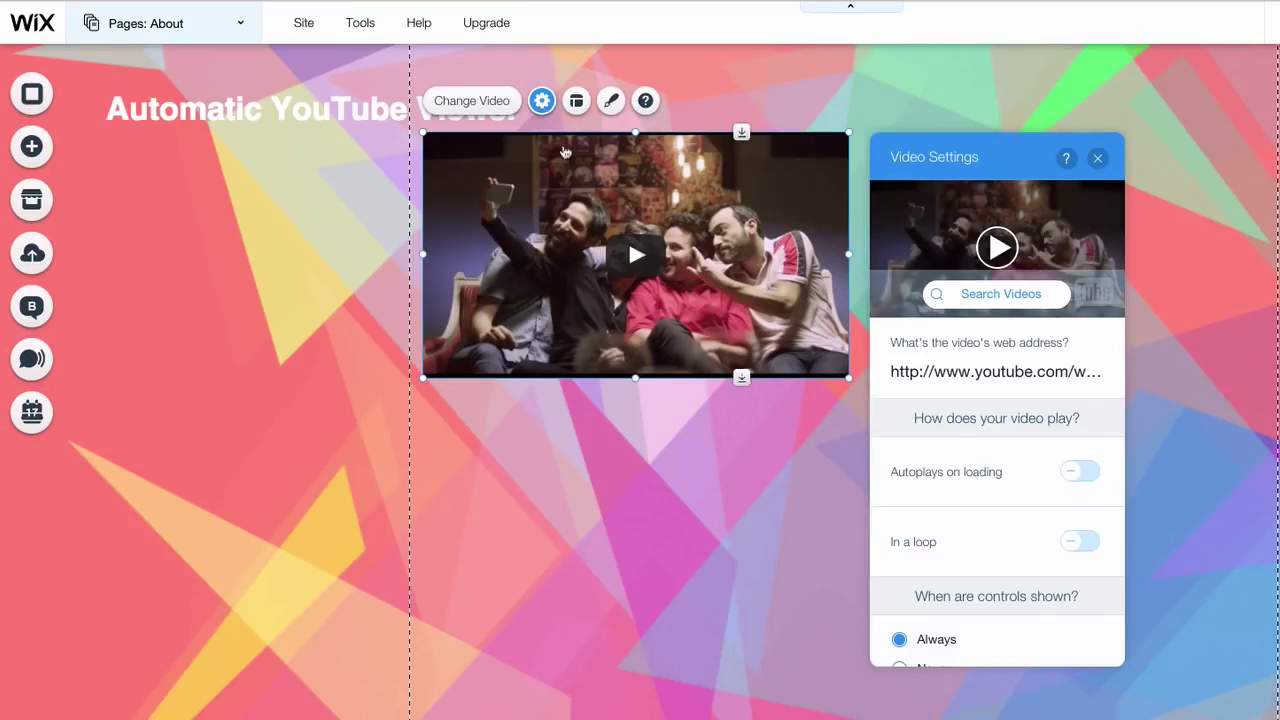
click(956, 369)
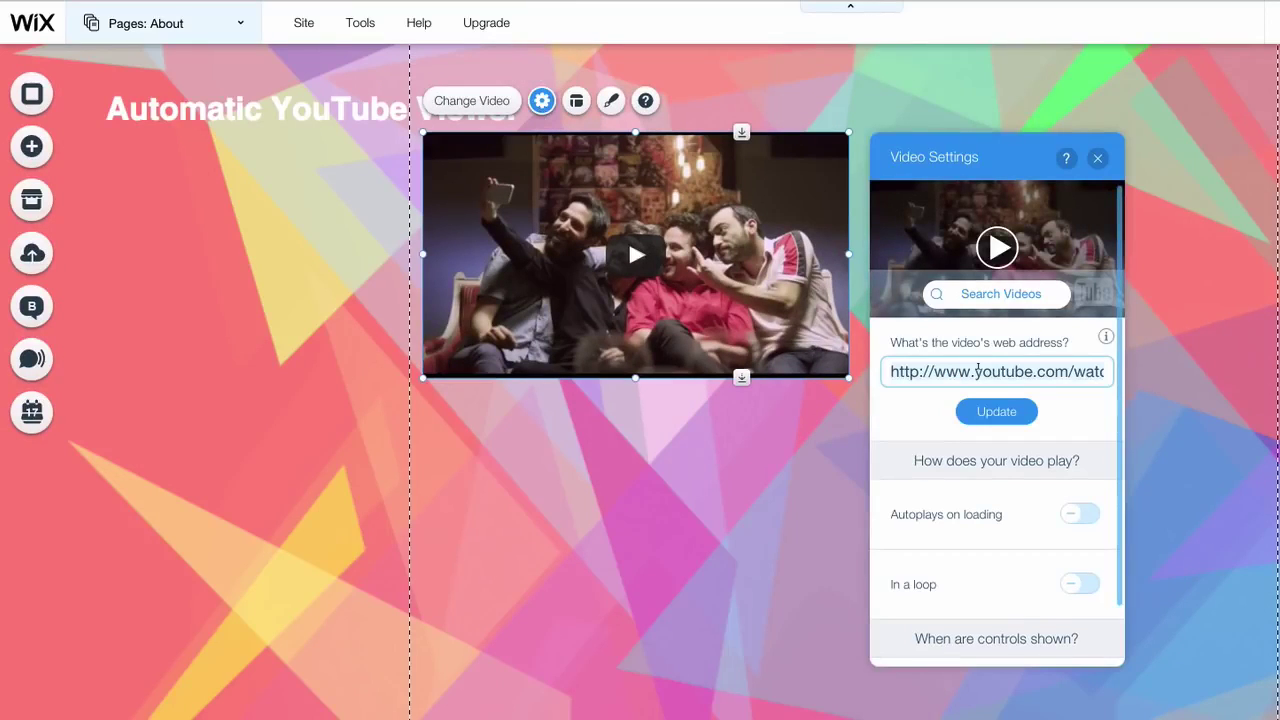
click(996, 411)
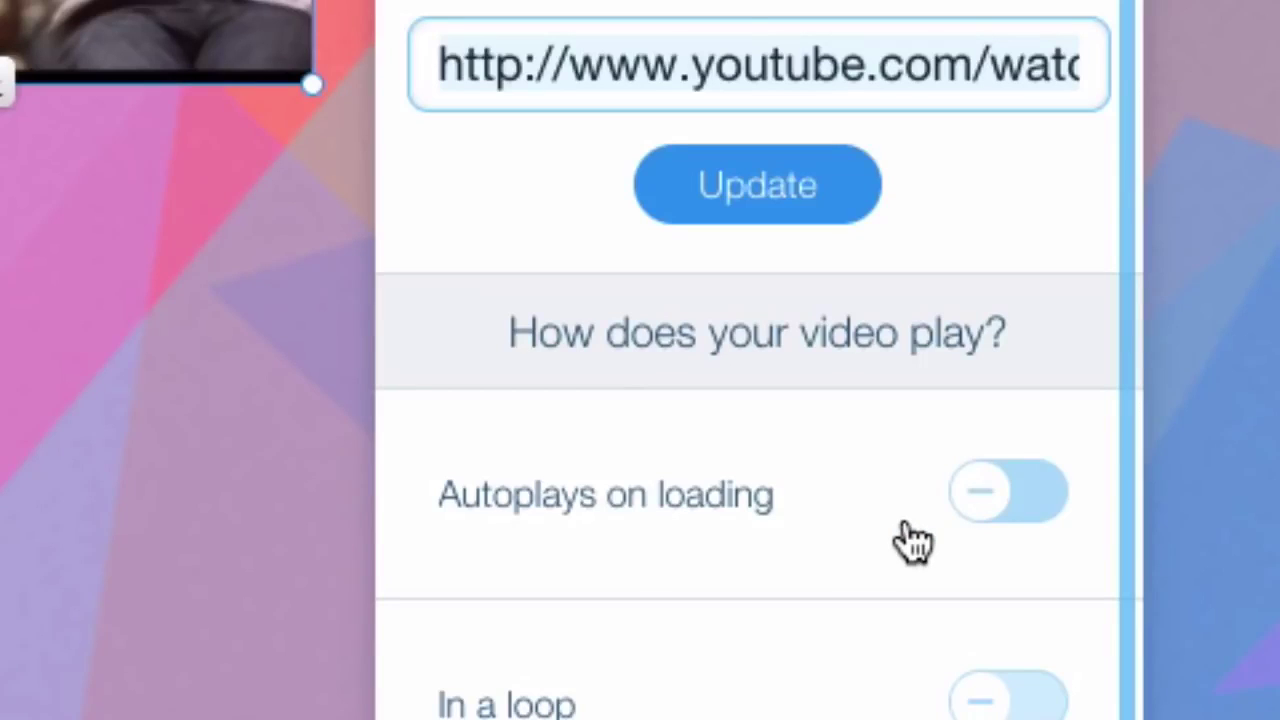
click(994, 514)
click(1006, 400)
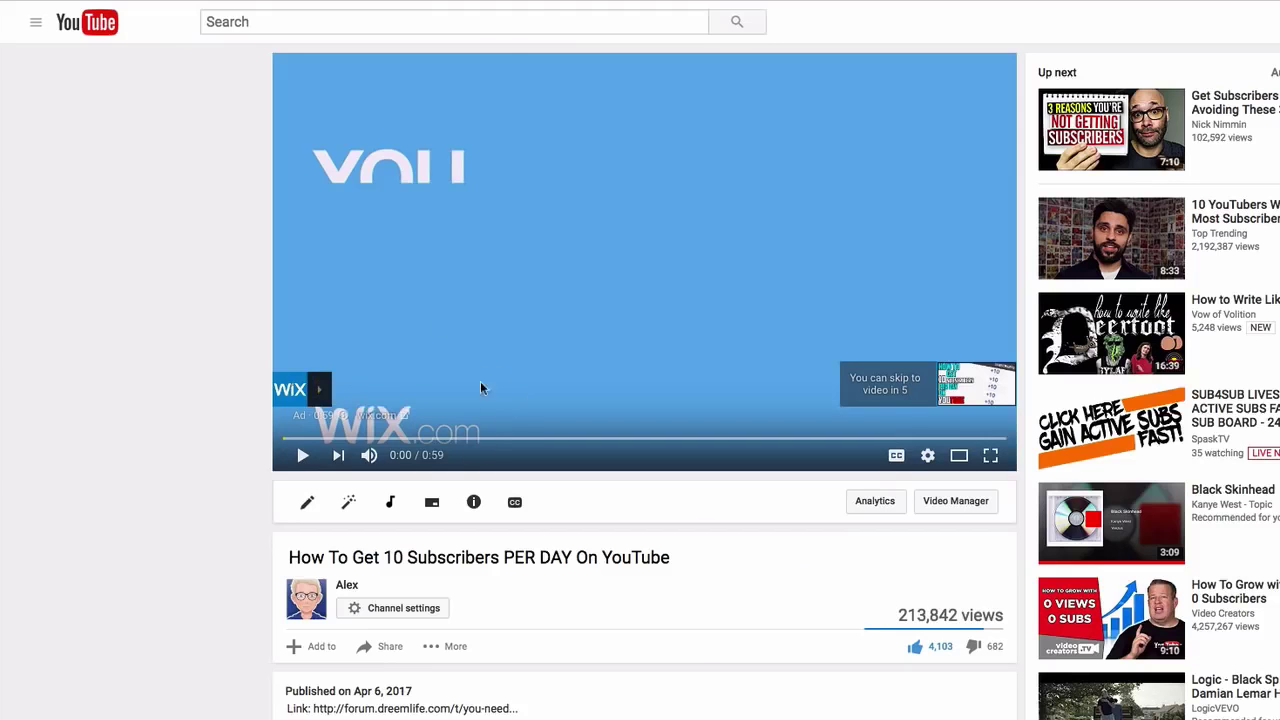
- Copy the web address of the YouTube video "How To Get 10 Subscribers PER DAY On YouTube" and make it the Wix player's video
right_click(302, 2)
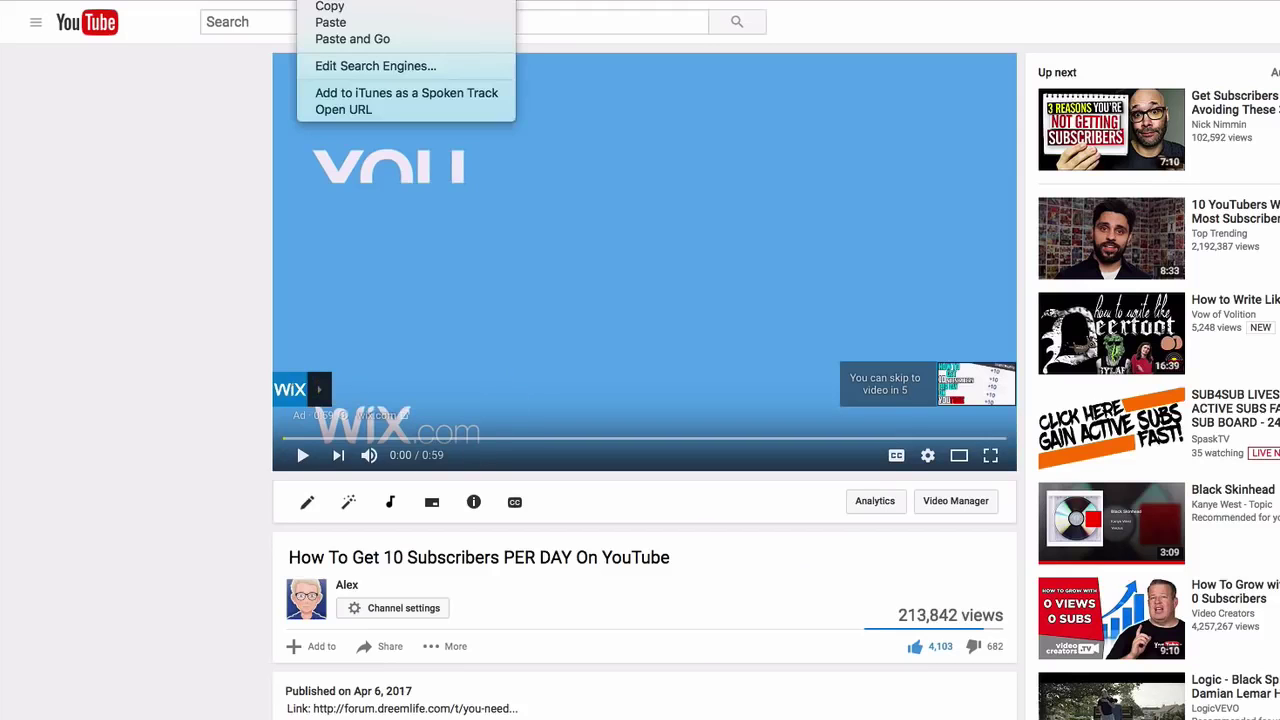
click(320, 8)
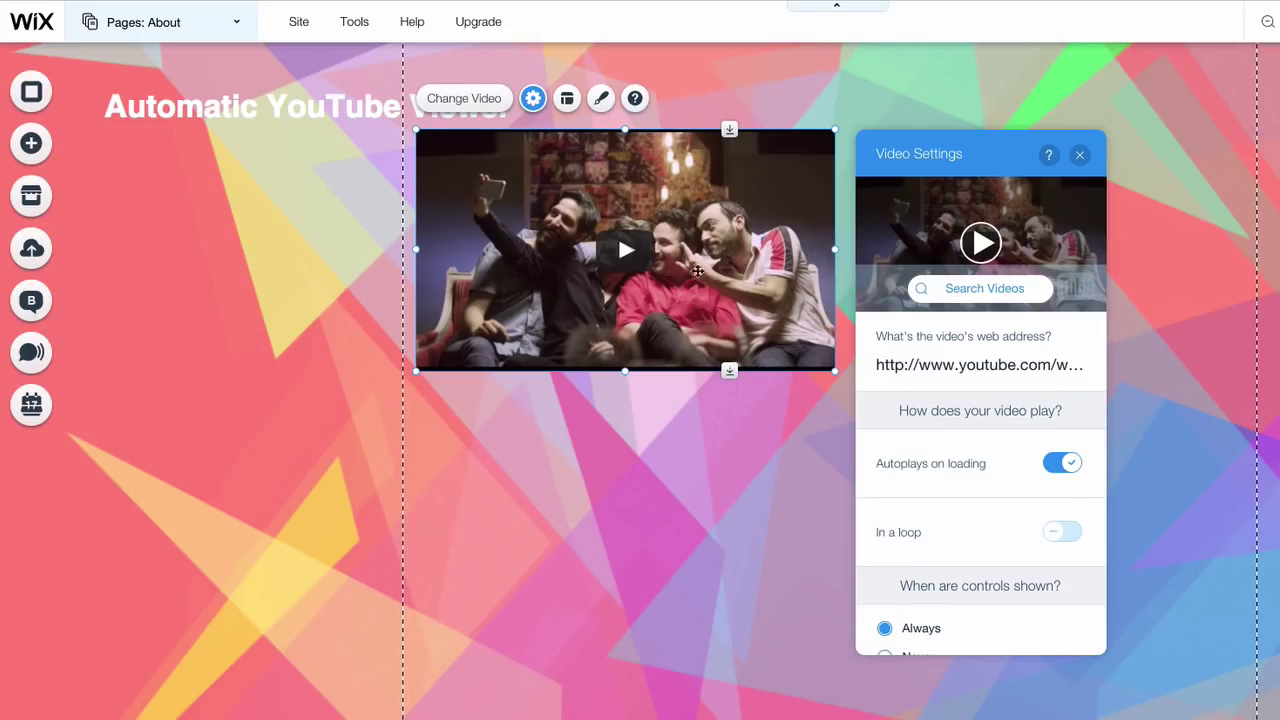
click(876, 372)
key(ctrl+v)
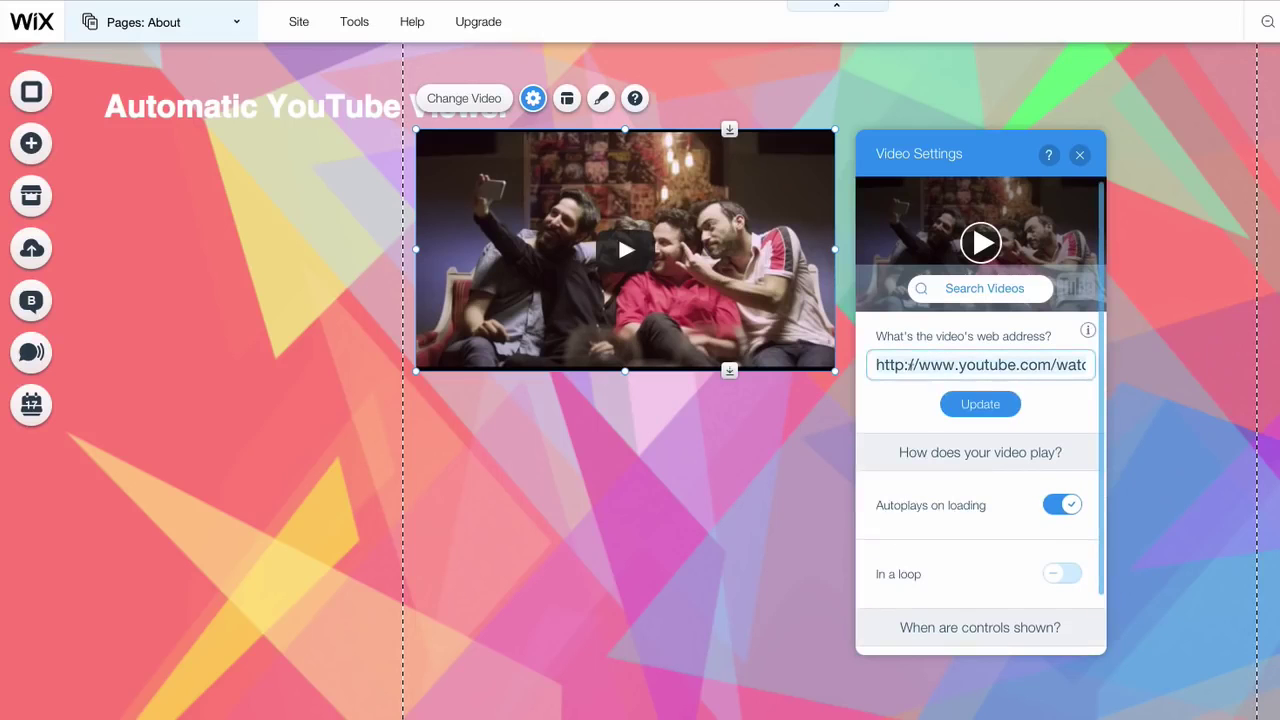
right_click(960, 358)
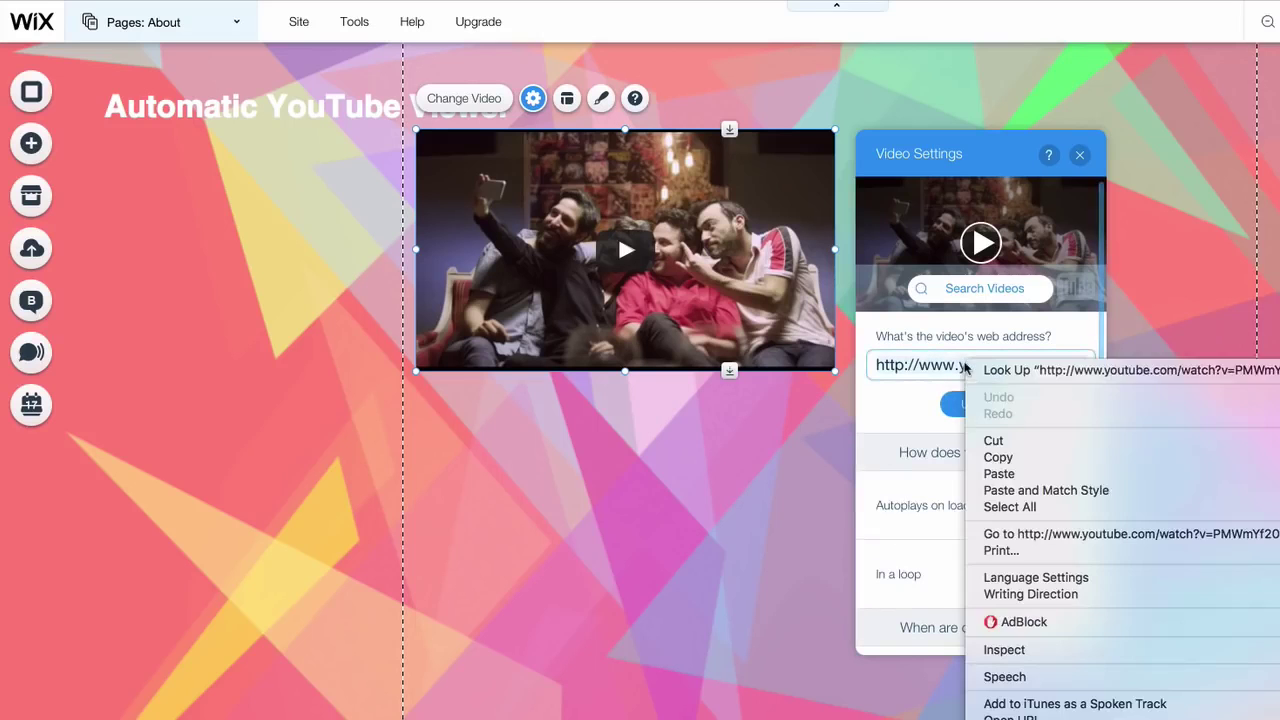
click(1000, 476)
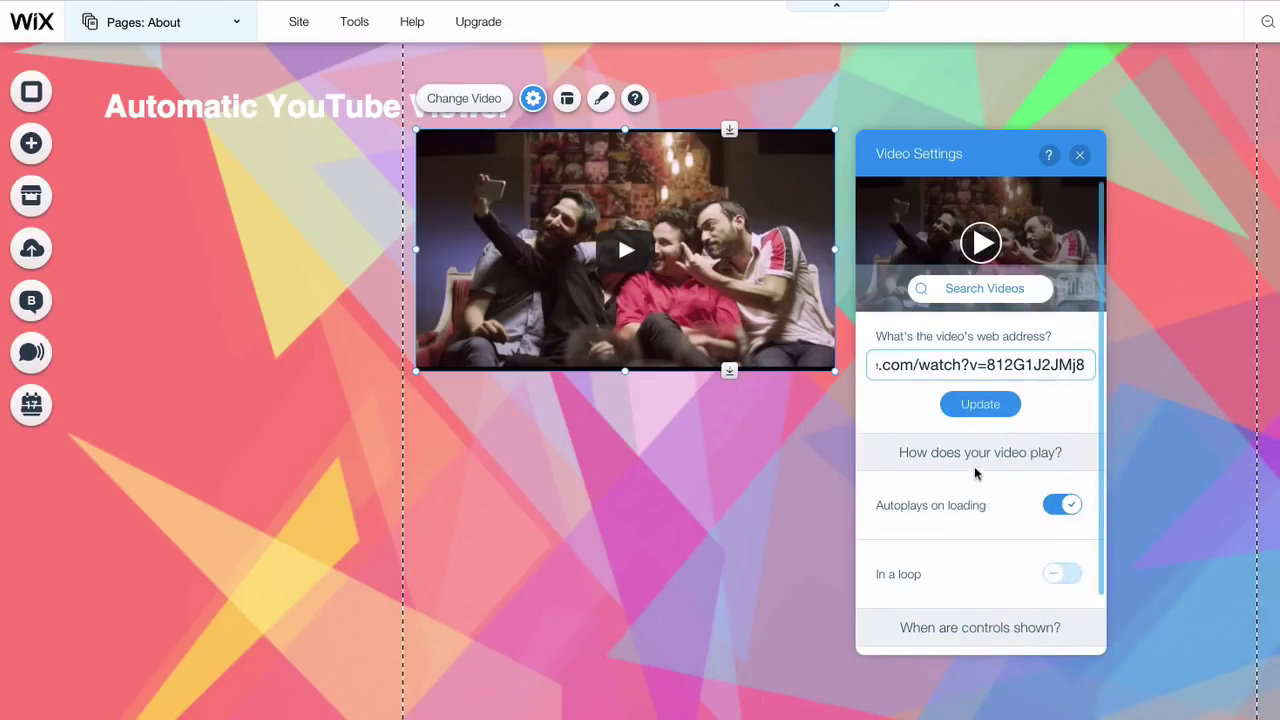
click(980, 404)
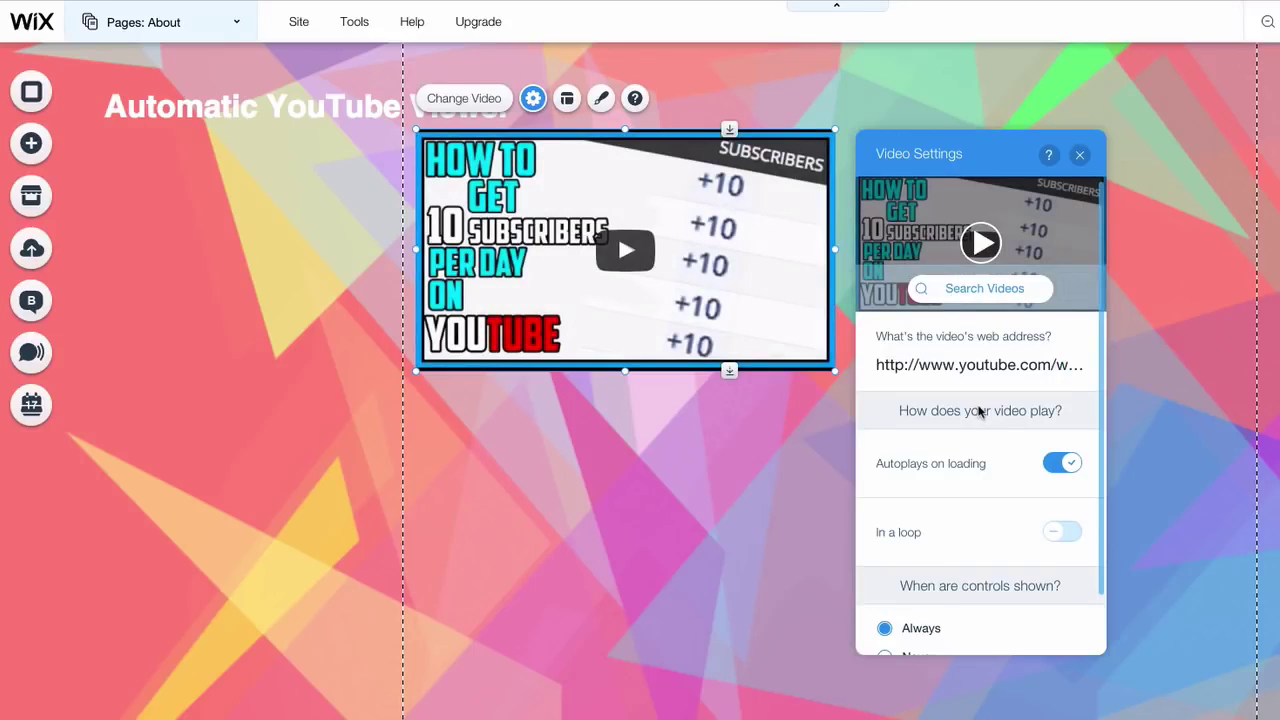
- Close the video settings and shrink the video player on the About page to about half its width, keeping its upper-left corner in place
click(780, 451)
click(826, 362)
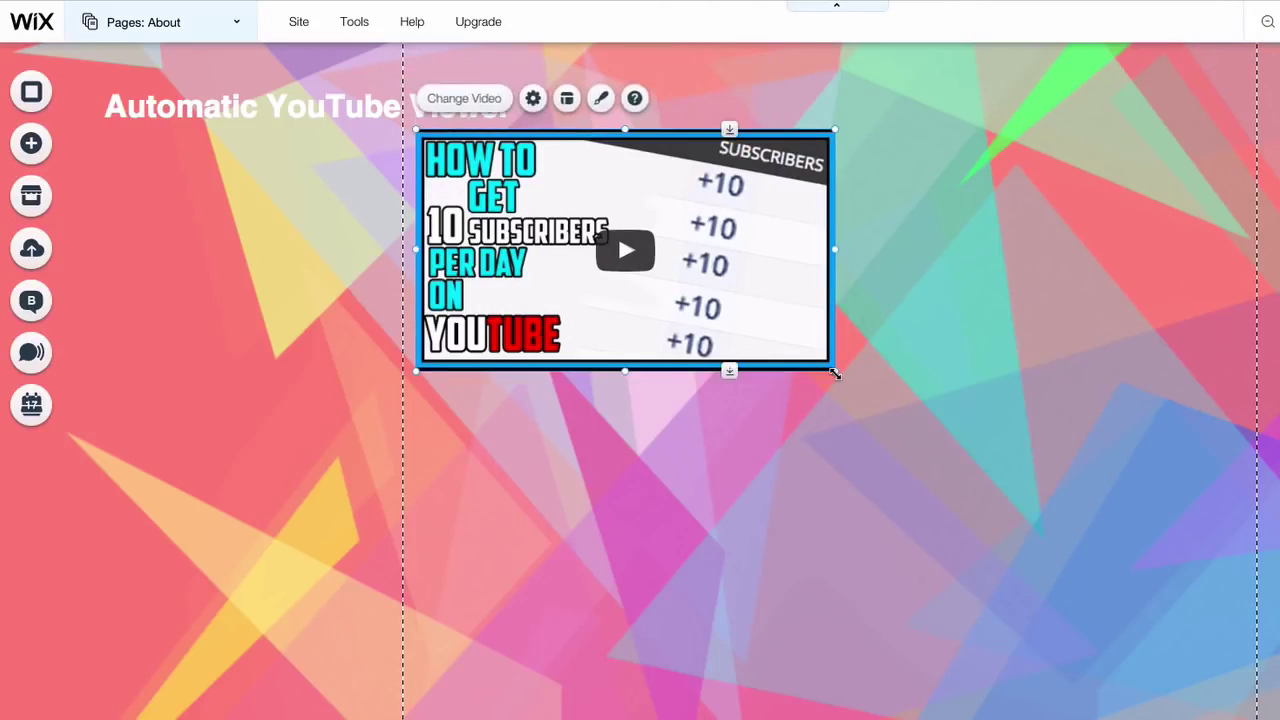
drag(833, 368, 622, 283)
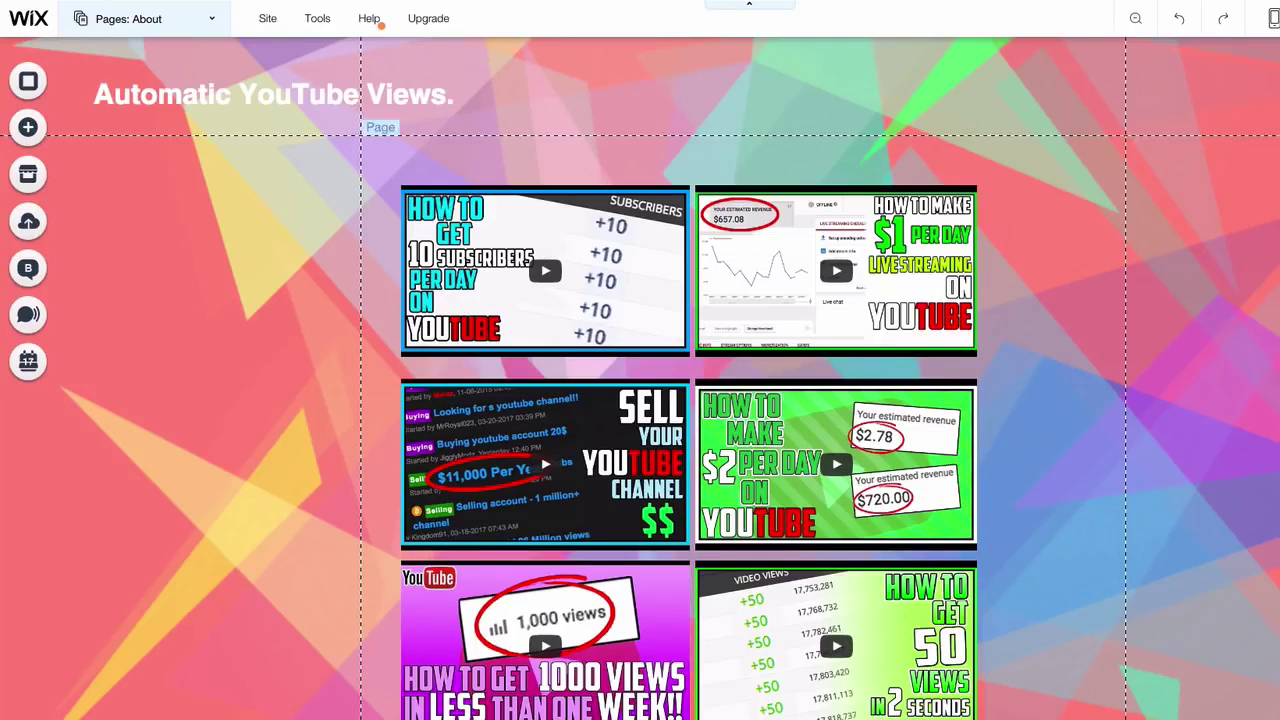
- Preview the "Automatic YouTube Views." page to check how the embedded videos play on loading
click(1275, 18)
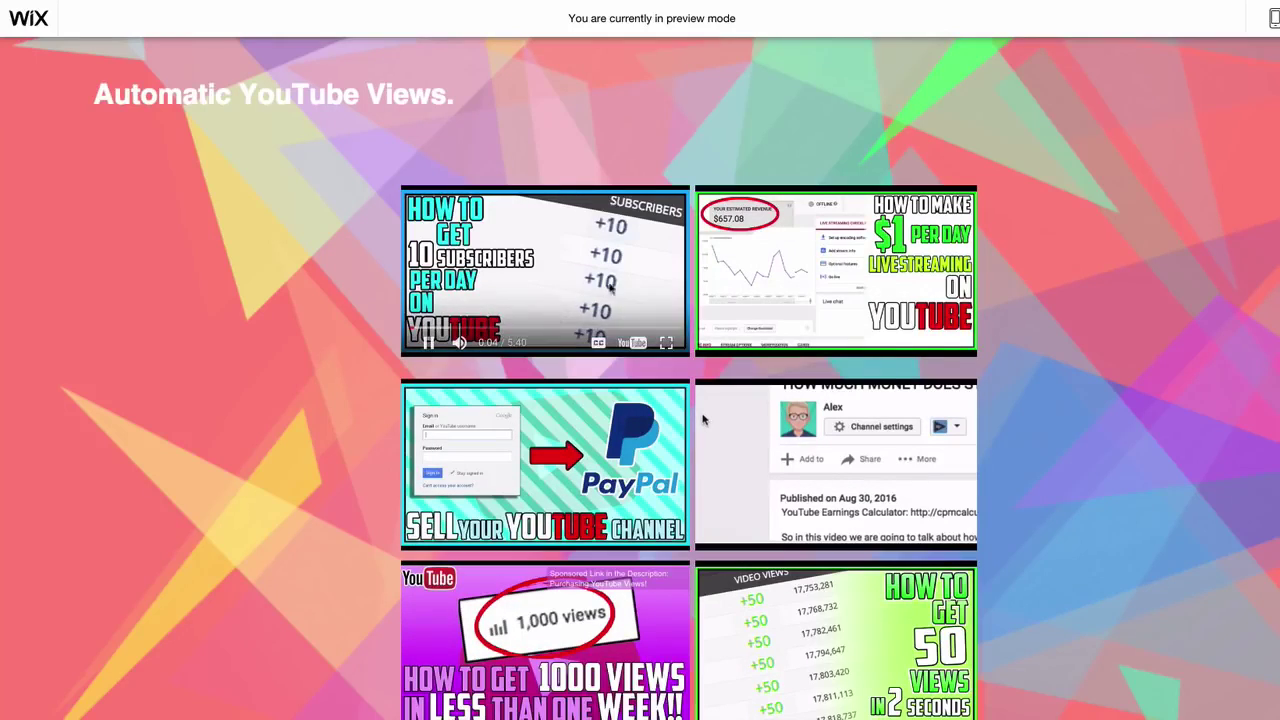
key(ctrl+shift+p)
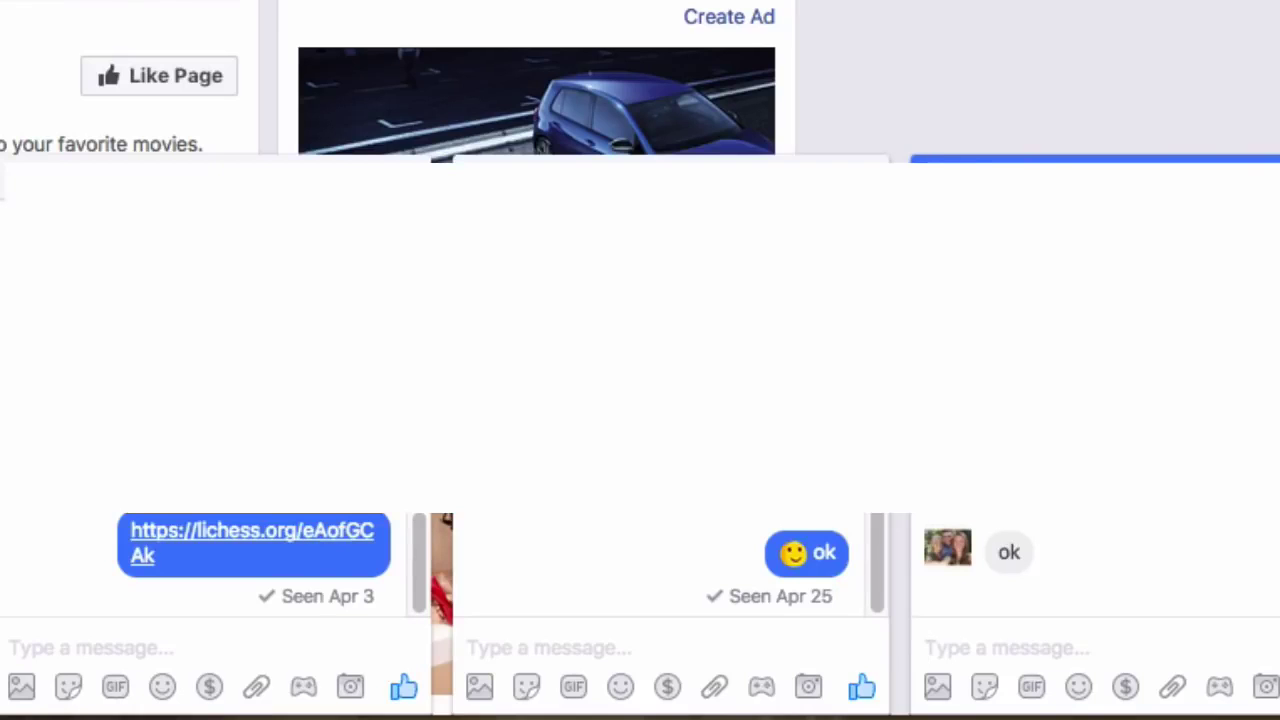
click(155, 632)
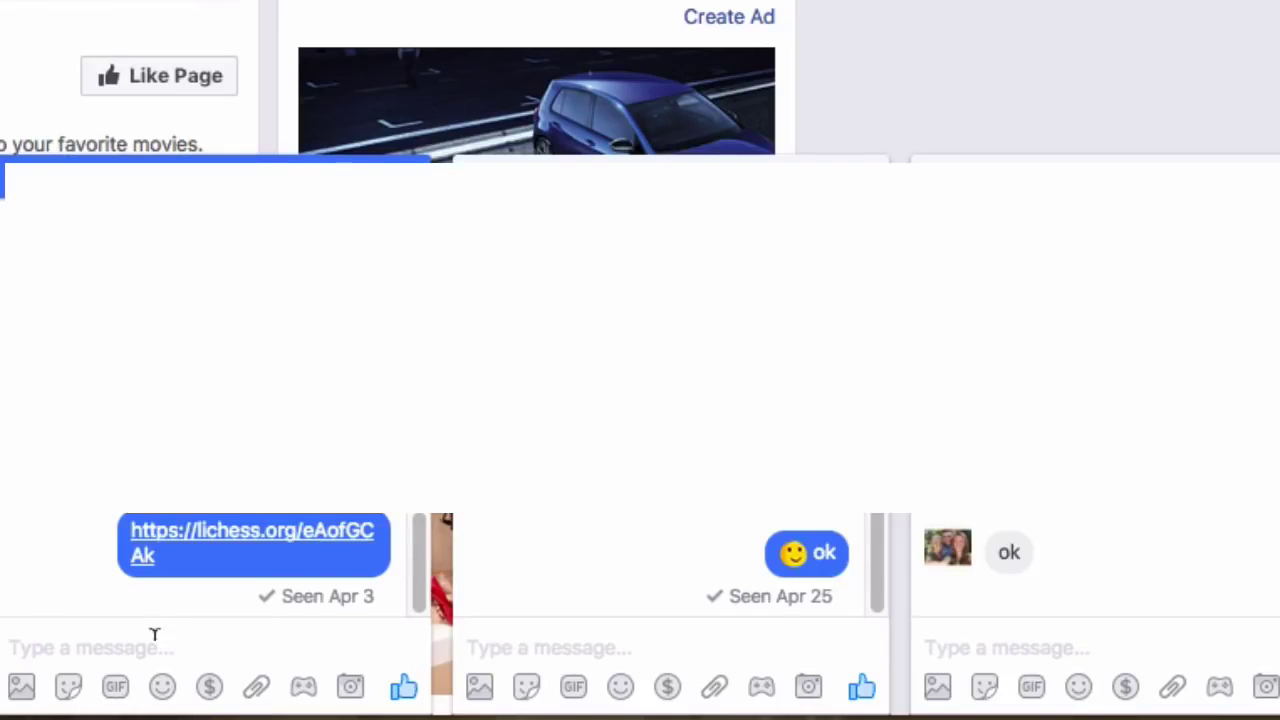
key(super+v)
click(503, 631)
key(super+v)
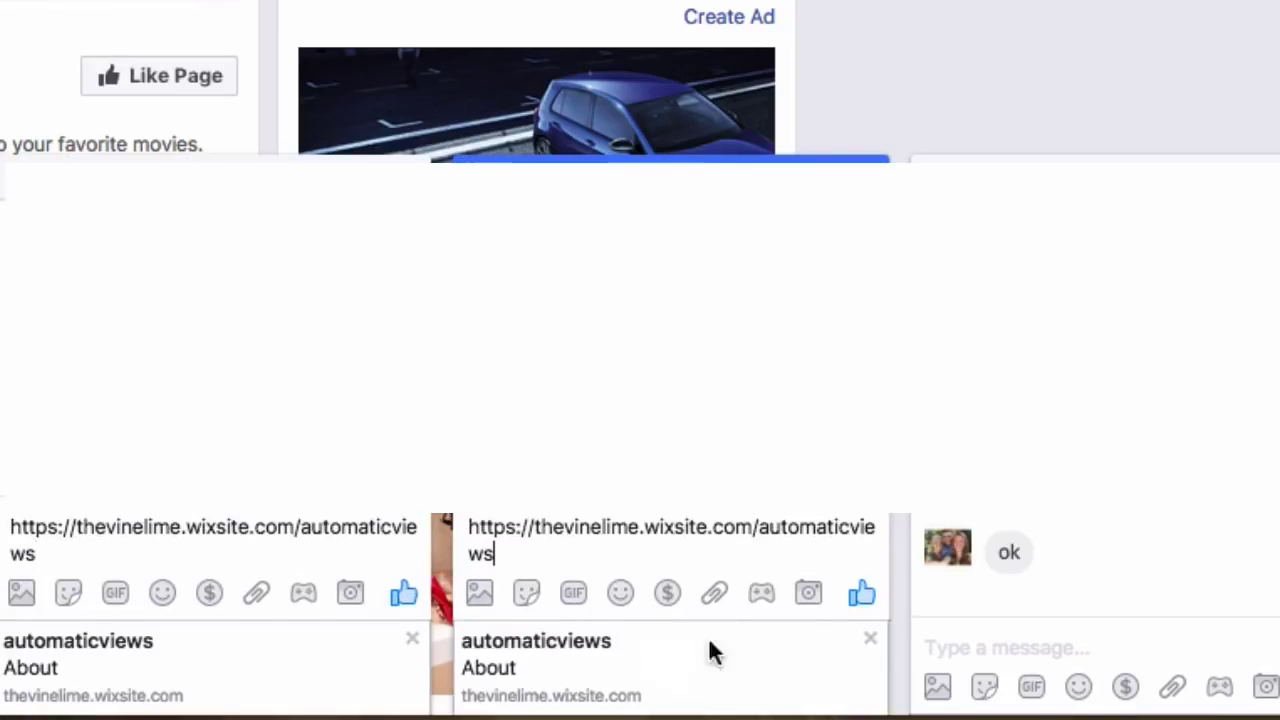
click(992, 643)
key(super+v)
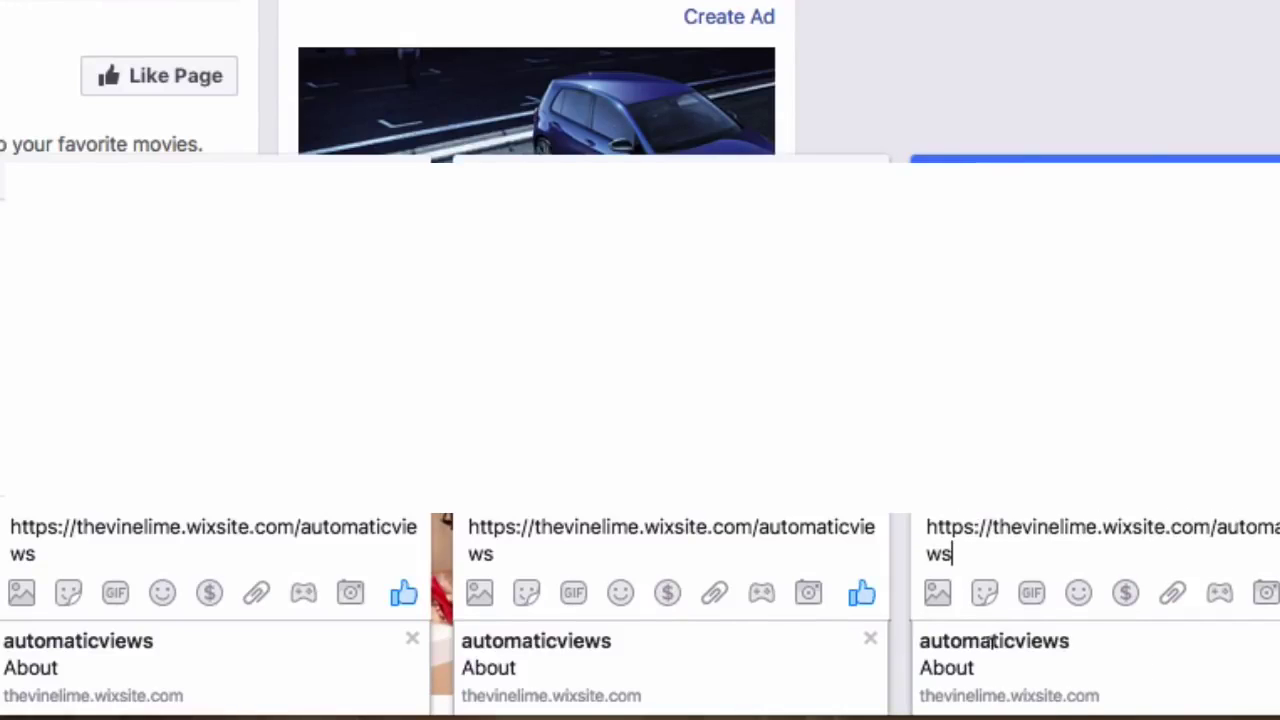